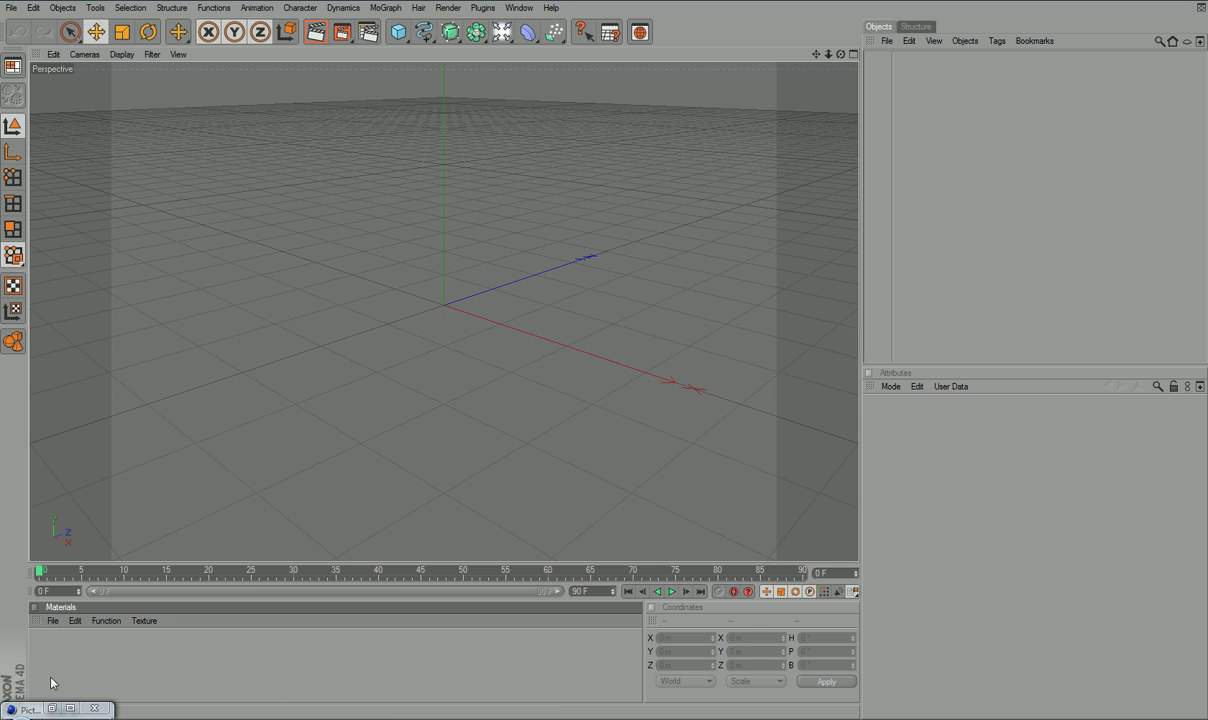
- Add a Plane and enlarge it into a huge floor, with width 99999 m and height 10000000 m
{"action": "left_click_drag", "start_coordinate": [398, 32], "coordinate": [433, 53]}
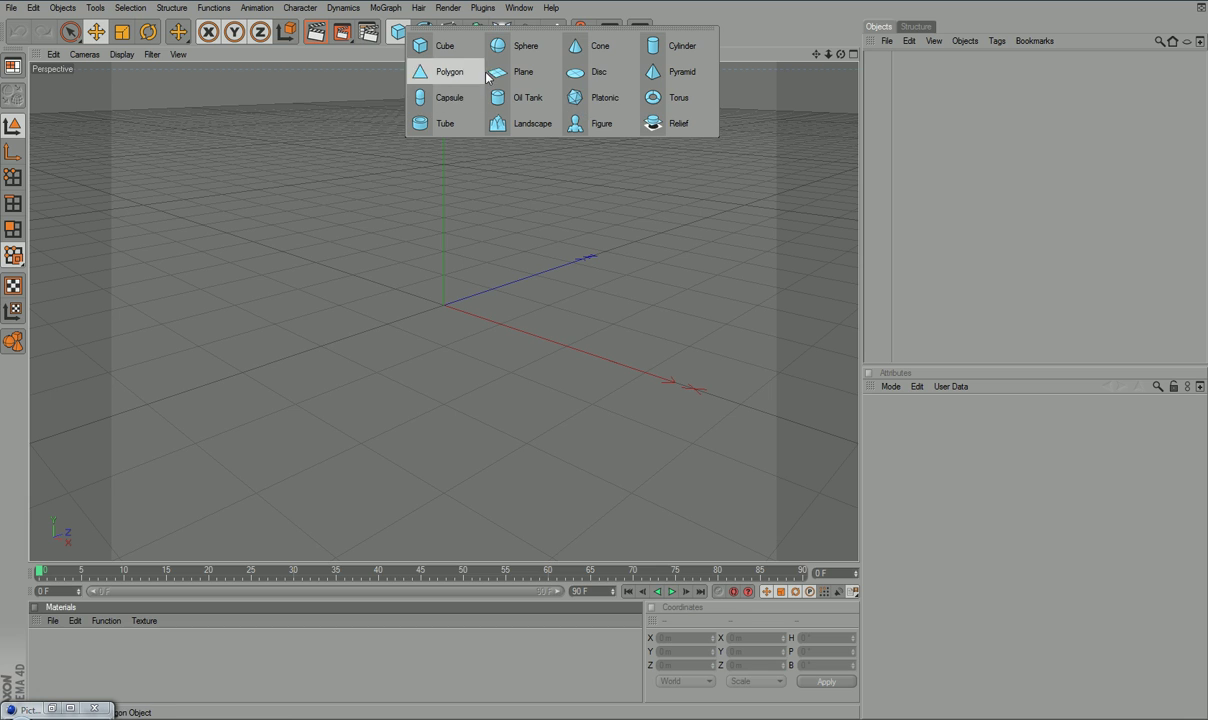
{"action": "left_click", "coordinate": [490, 73]}
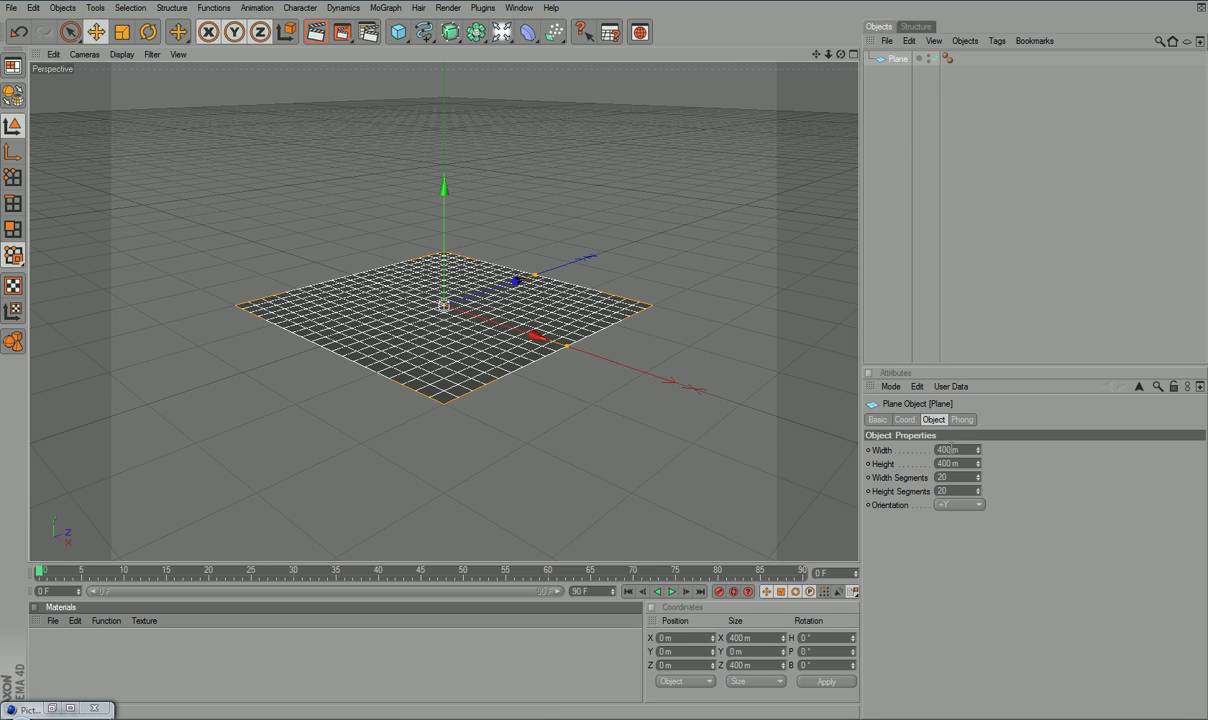
{"action": "type", "text": "99999"}
{"action": "key", "text": "Tab"}
{"action": "type", "text": "9"}
{"action": "key", "text": "Tab"}
{"action": "type", "text": "9"}
{"action": "key", "text": "shift+Tab"}
{"action": "type", "text": "10000000"}
{"action": "key", "text": "Tab"}
{"action": "left_click", "coordinate": [1021, 177]}
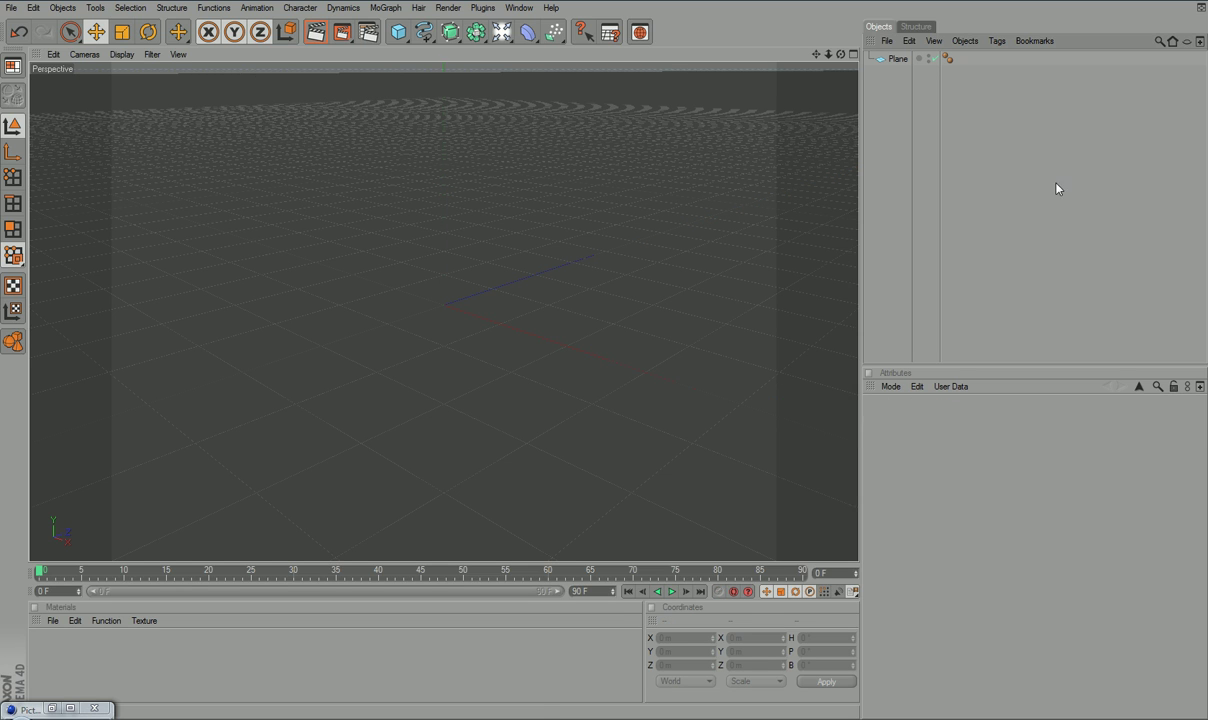
- Add a Cube and raise it to Y 100 m so it rests on the plane
{"action": "left_click", "coordinate": [398, 32]}
{"action": "left_click_drag", "start_coordinate": [447, 203], "coordinate": [447, 118]}
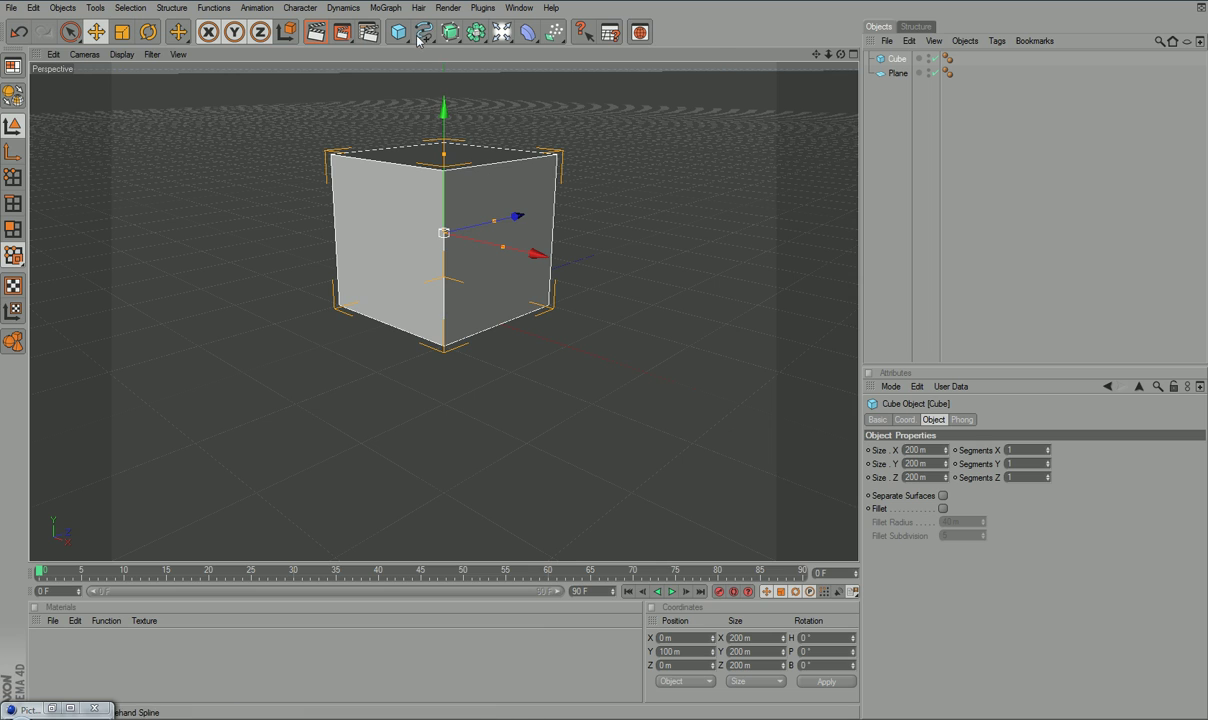
{"action": "left_click_drag", "start_coordinate": [398, 32], "coordinate": [504, 43]}
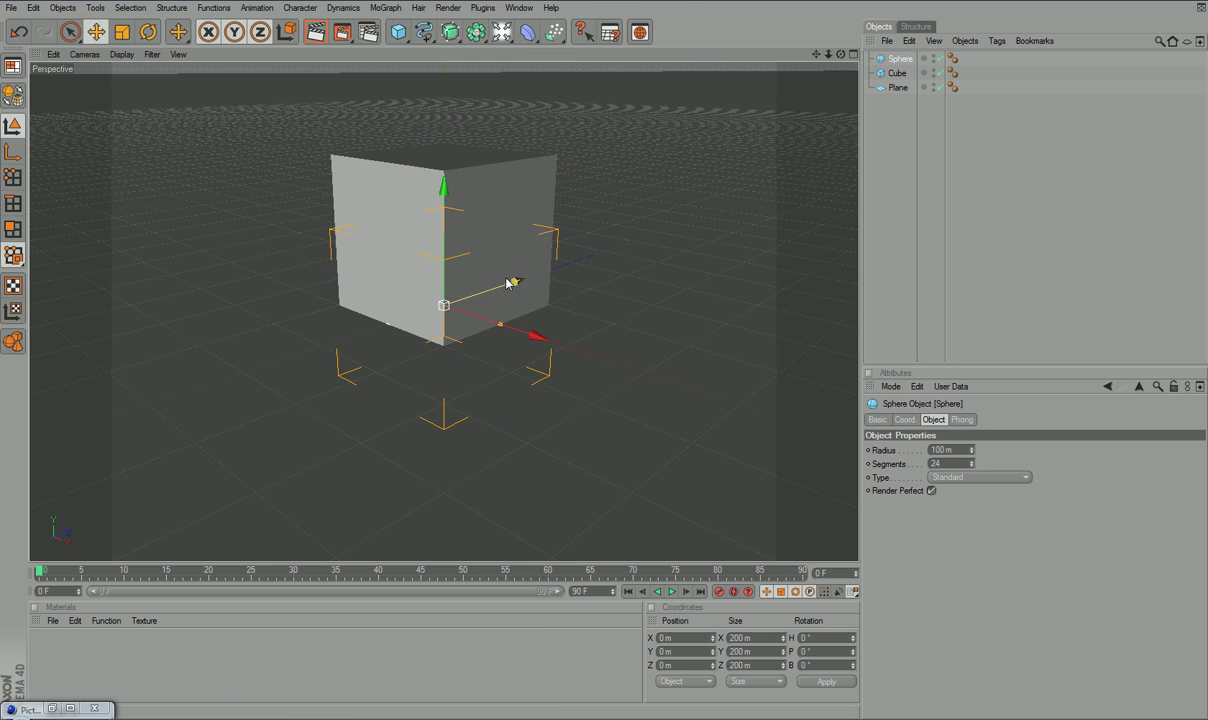
{"action": "key", "text": "Delete"}
- Add a MoGraph Text Object and move it in front of the cube to about Z -255 m
{"action": "left_click", "coordinate": [392, 8]}
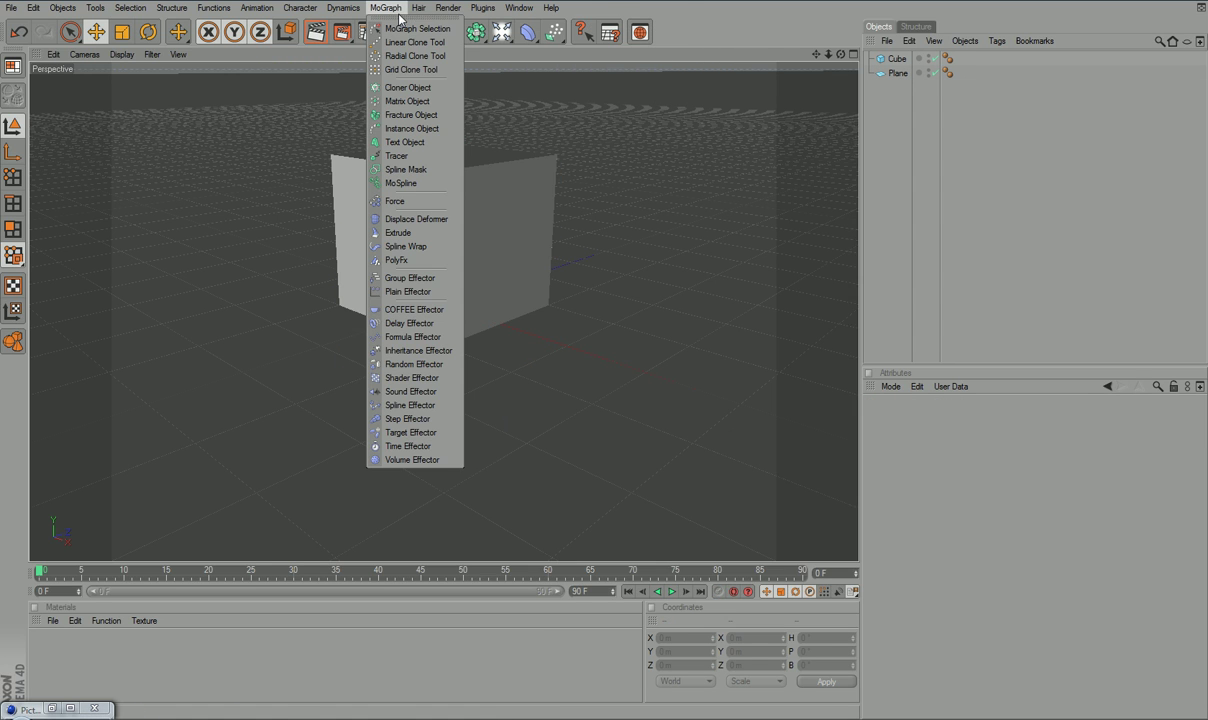
{"action": "left_click", "coordinate": [404, 142]}
{"action": "left_click_drag", "start_coordinate": [516, 281], "coordinate": [368, 331]}
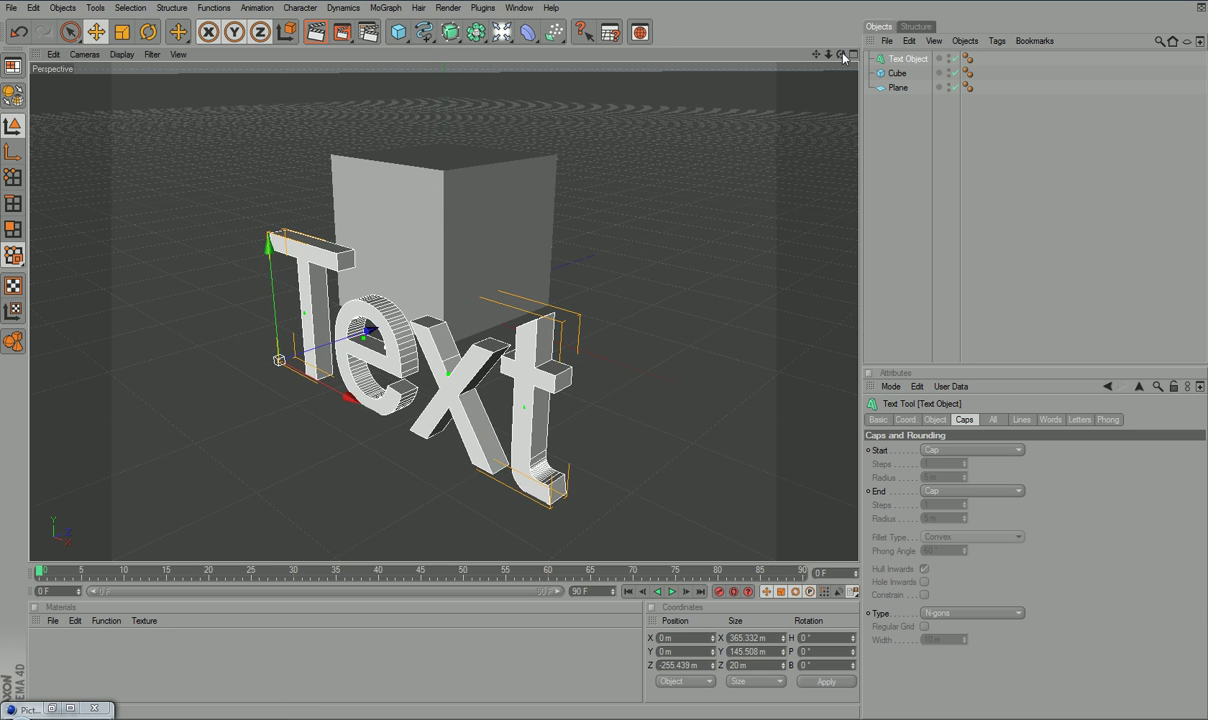
{"action": "left_click_drag", "start_coordinate": [841, 54], "coordinate": [960, 46]}
{"action": "scroll", "coordinate": [583, 178], "scroll_direction": "down", "scroll_amount": 2}
{"action": "scroll", "coordinate": [776, 110], "scroll_direction": "down", "scroll_amount": 1}
{"action": "left_click_drag", "start_coordinate": [840, 54], "coordinate": [935, 72]}
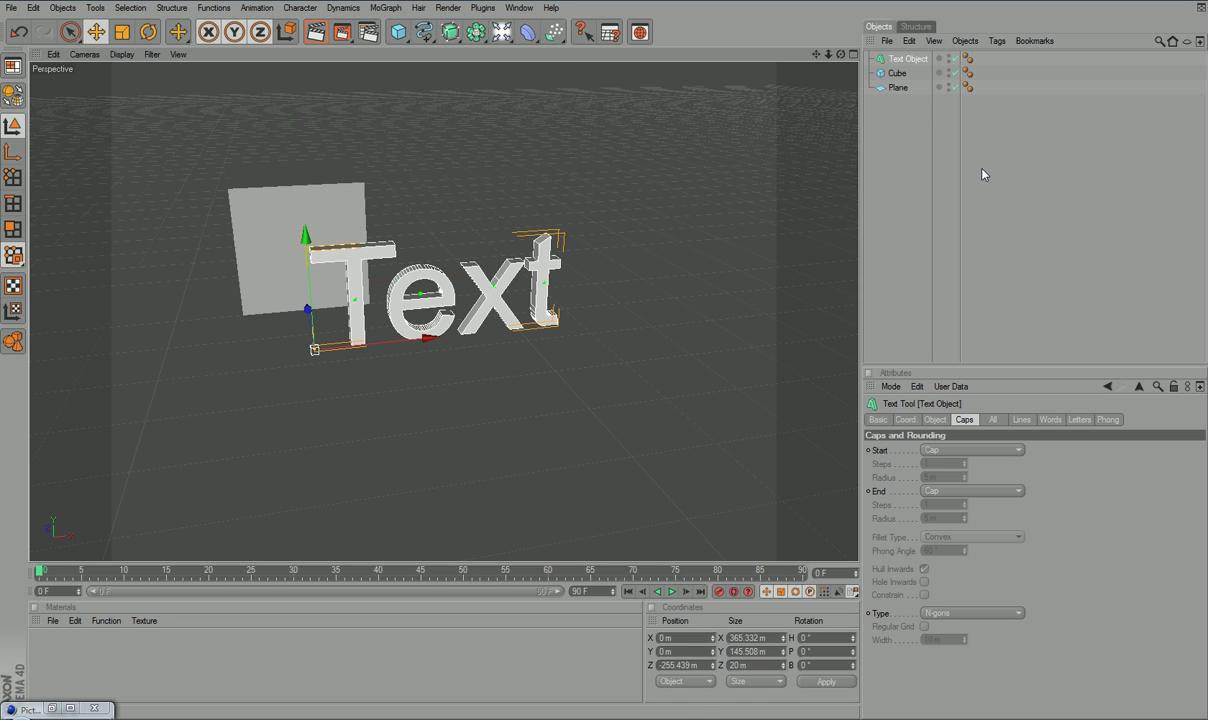
- Create a new material and set its Color channel to bright green (R 114, G 255, B 0)
{"action": "double_click", "coordinate": [36, 655]}
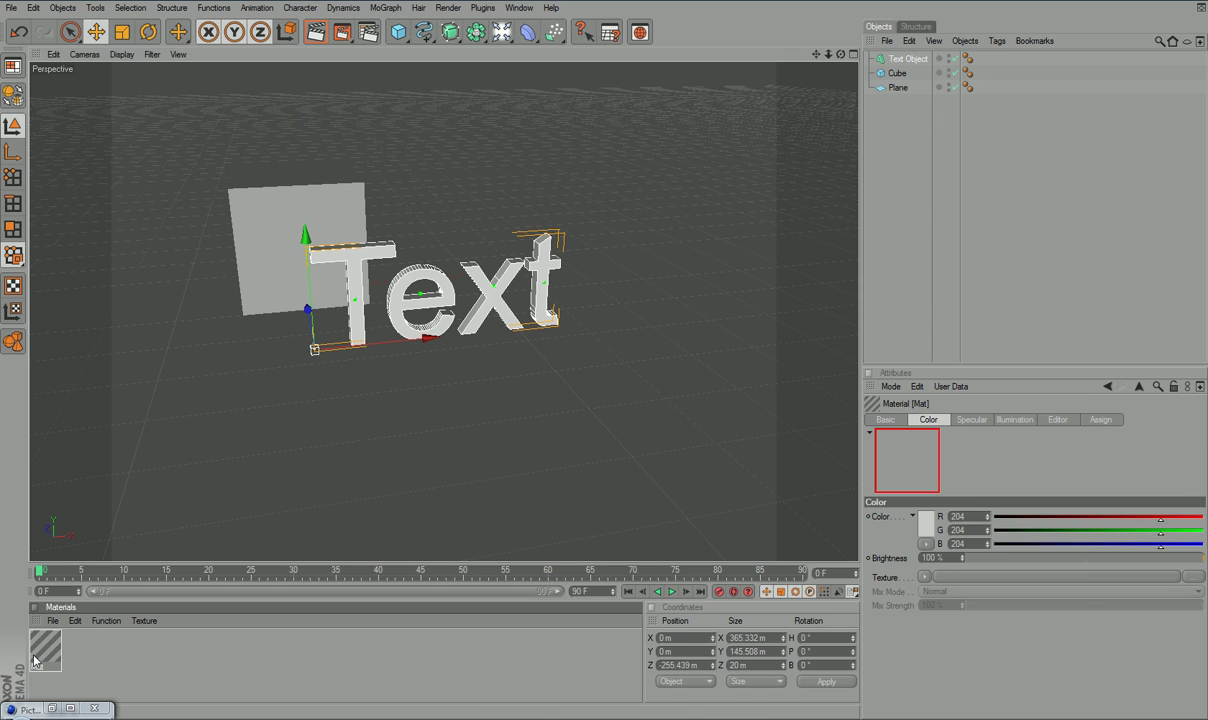
{"action": "double_click", "coordinate": [34, 656]}
{"action": "left_click", "coordinate": [375, 146]}
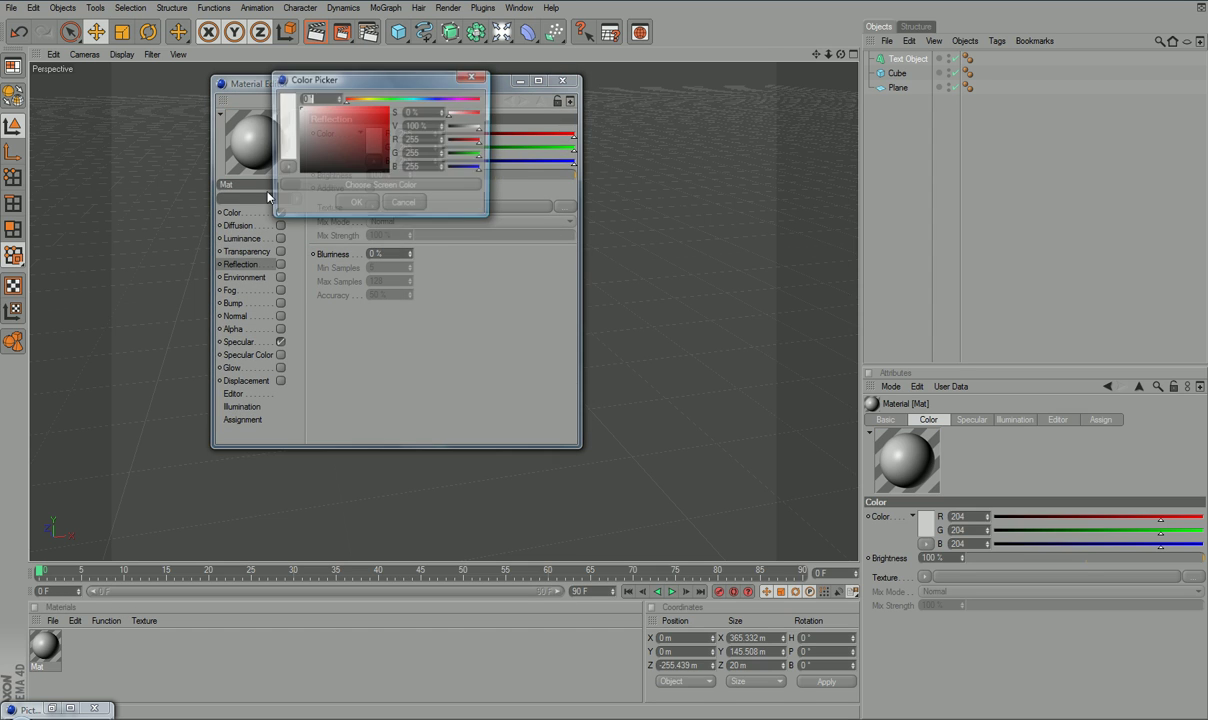
{"action": "left_click", "coordinate": [392, 198]}
{"action": "left_click", "coordinate": [232, 212]}
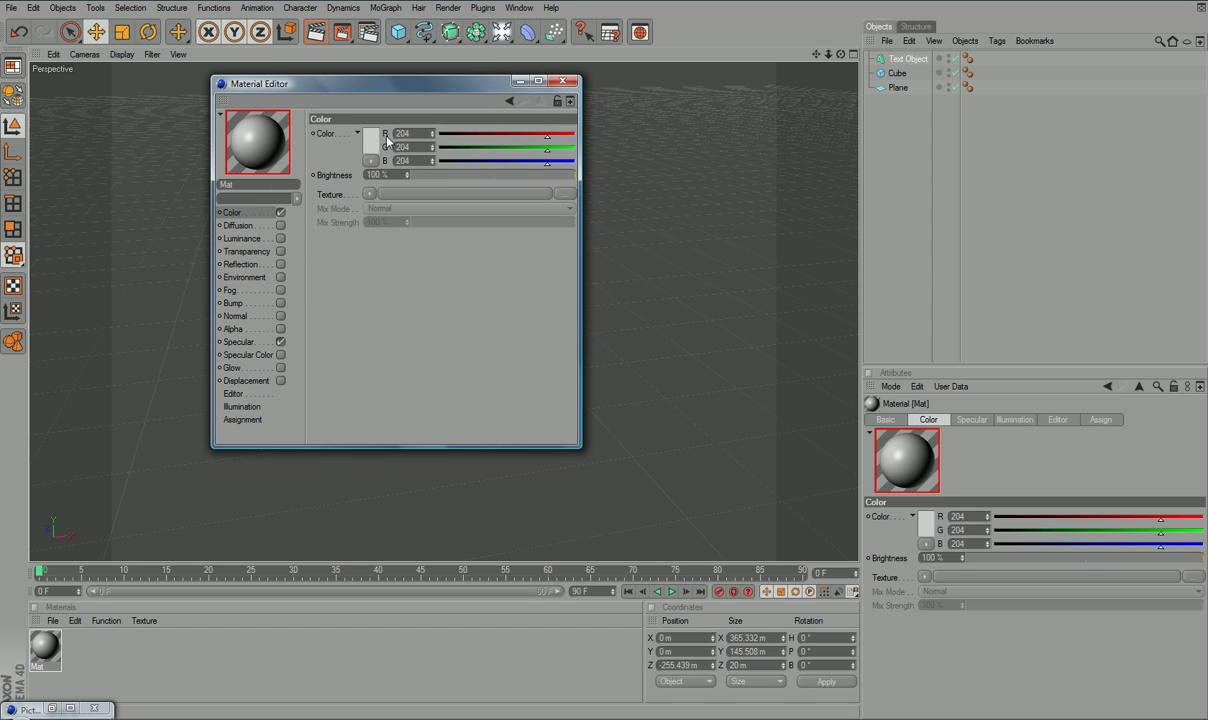
{"action": "left_click", "coordinate": [364, 138]}
{"action": "left_click", "coordinate": [381, 90]}
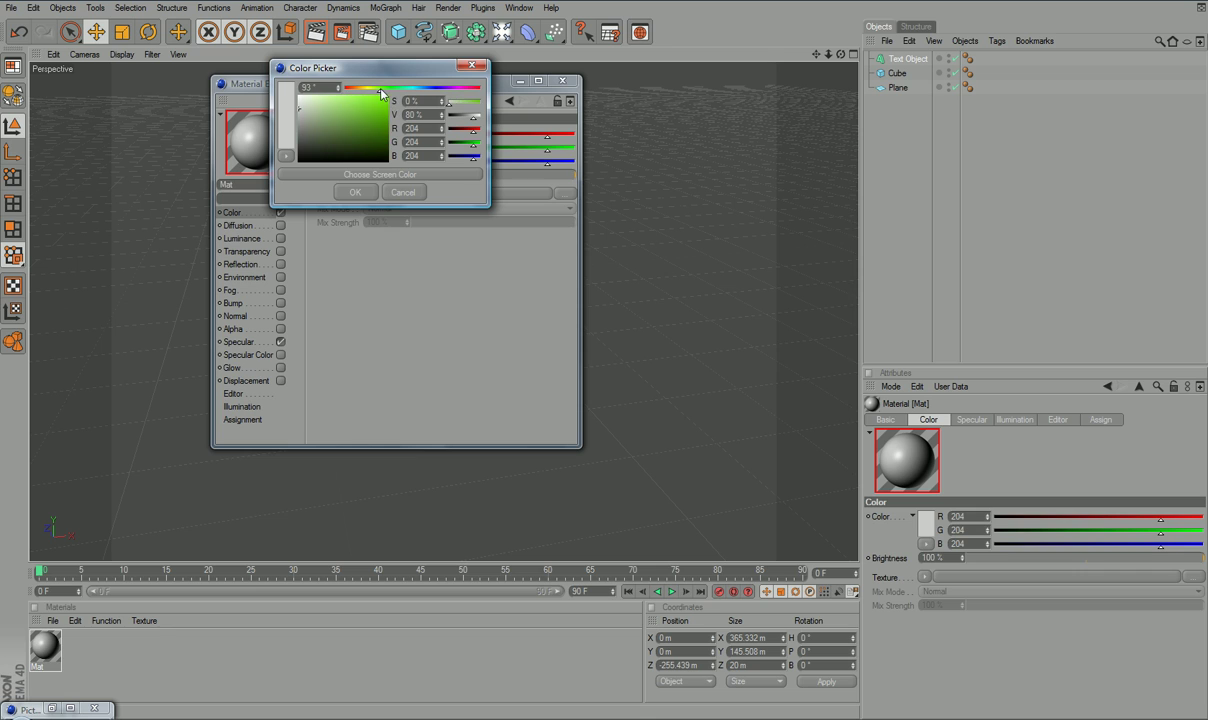
{"action": "left_click", "coordinate": [386, 96]}
{"action": "left_click", "coordinate": [355, 192]}
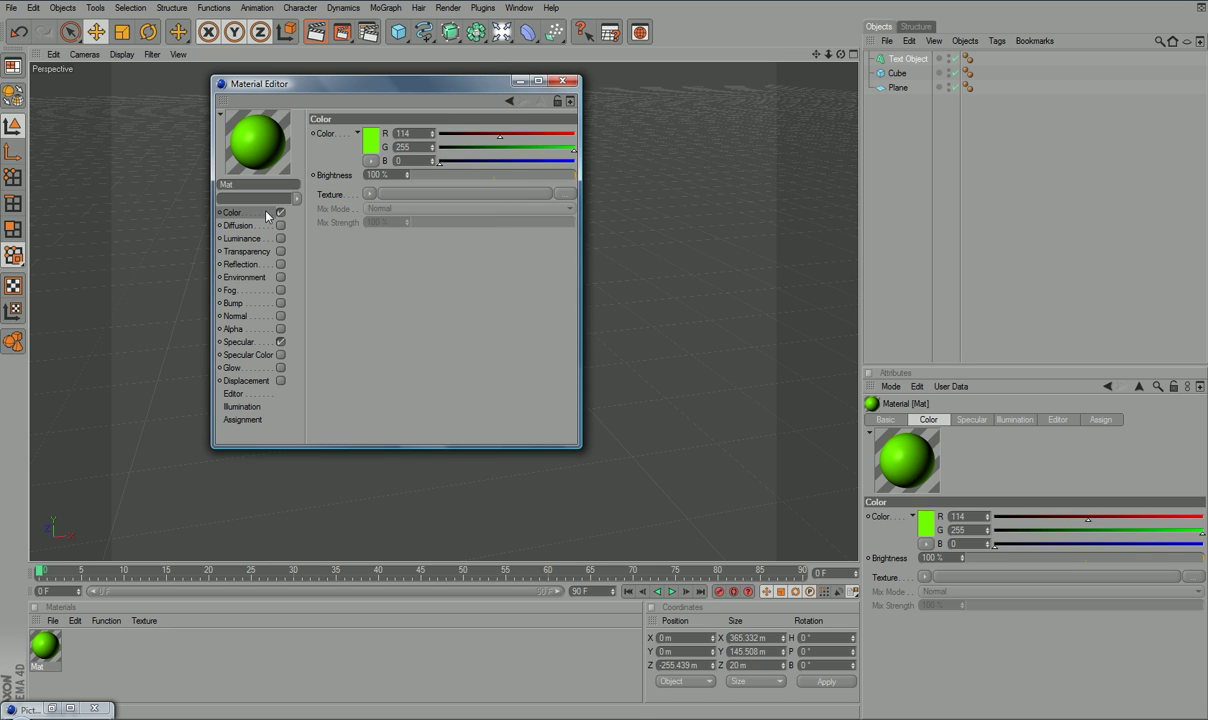
{"action": "left_click", "coordinate": [367, 193]}
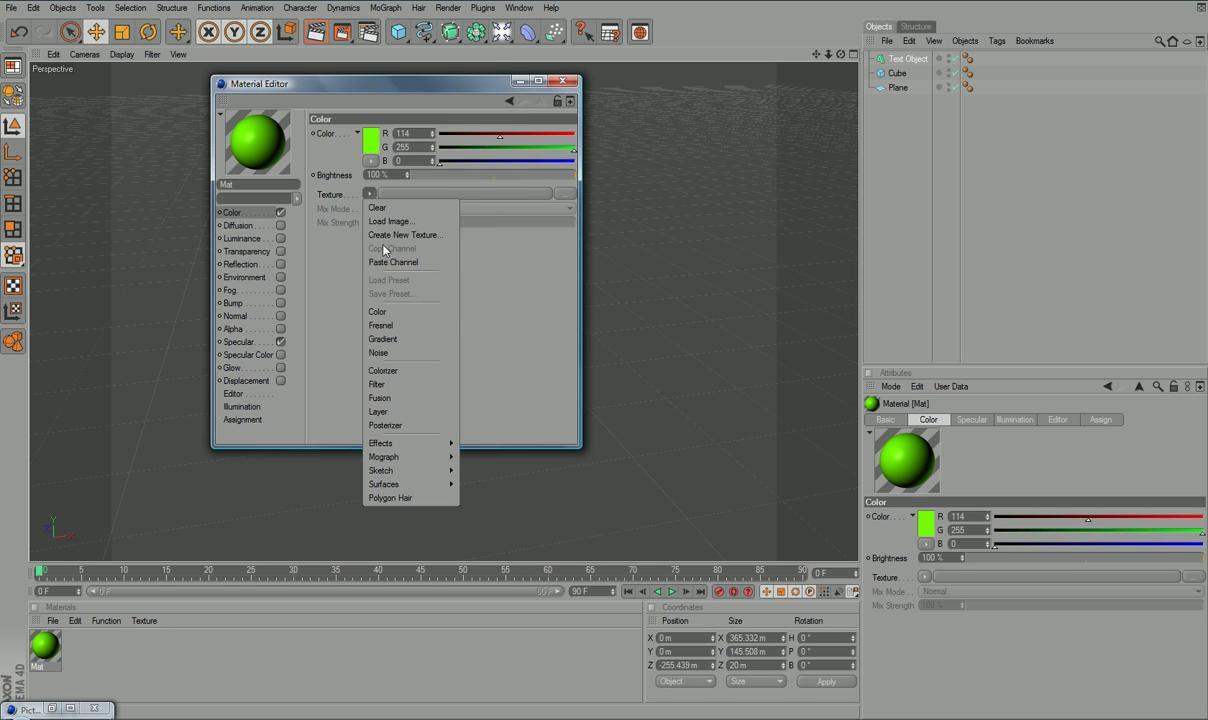
{"action": "left_click", "coordinate": [321, 237]}
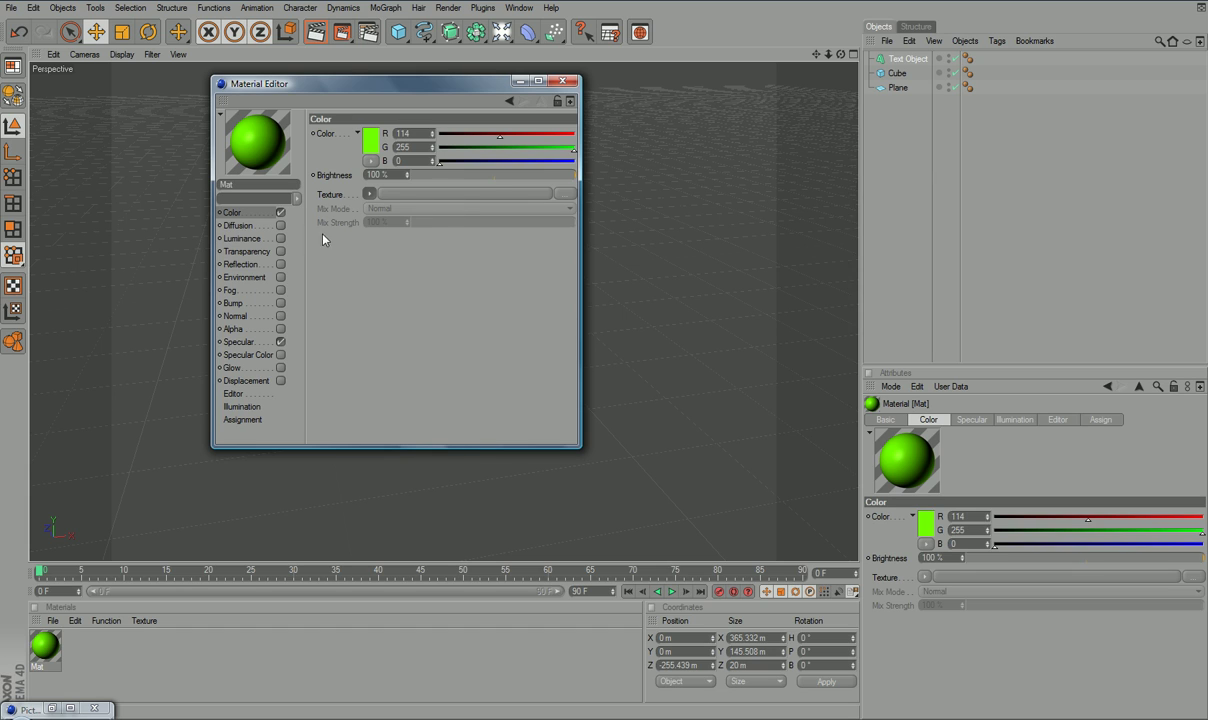
{"action": "left_click", "coordinate": [367, 193]}
{"action": "left_click", "coordinate": [386, 262]}
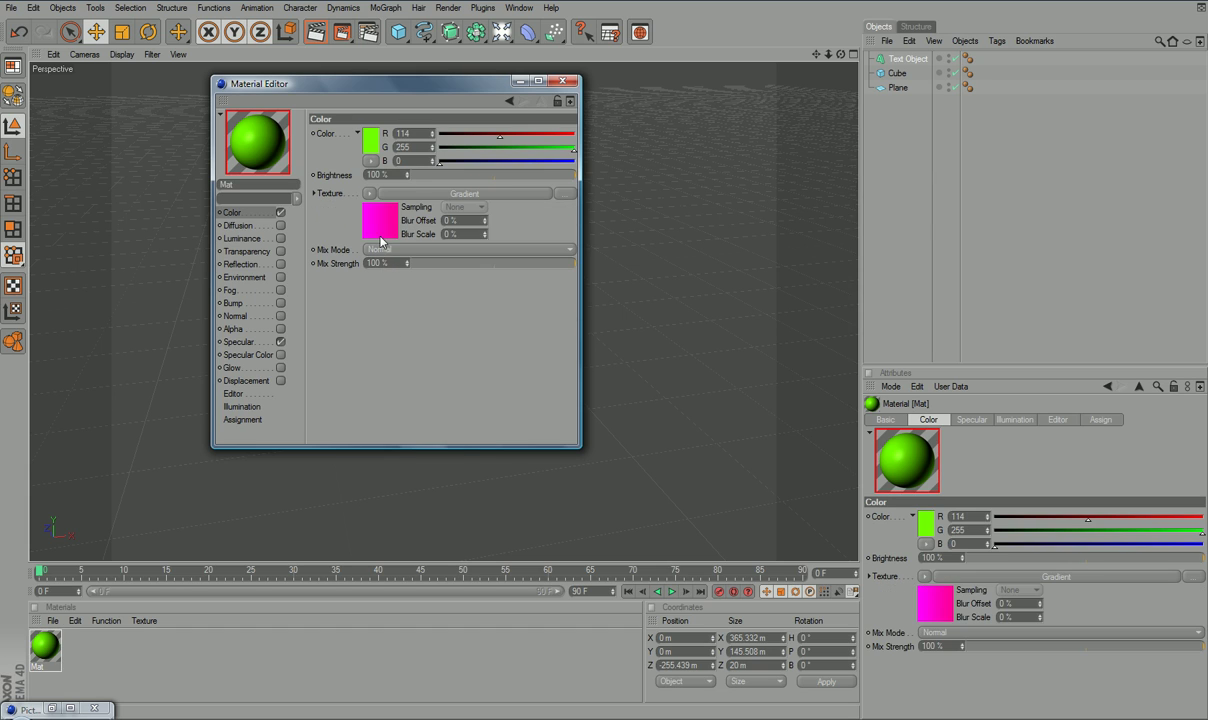
{"action": "key", "text": "ctrl+z"}
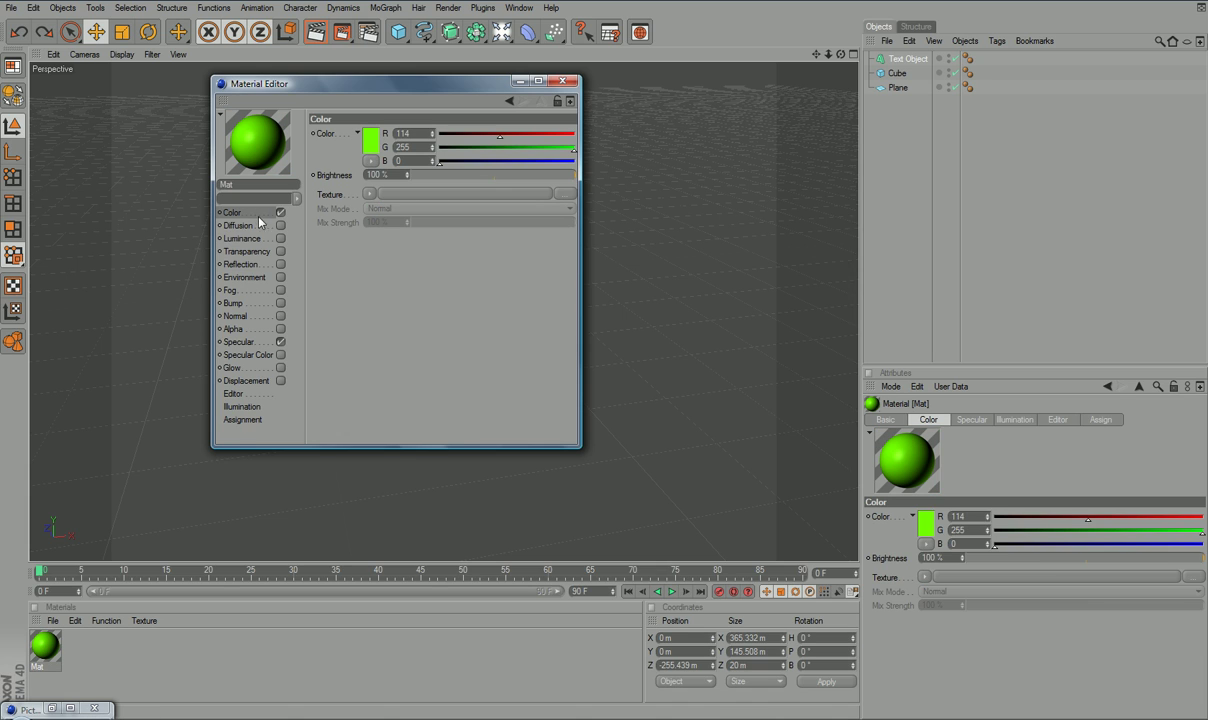
- Enable the material's Luminance channel with green (R 36, G 241, B 0) and apply the material to the text object
{"action": "left_click", "coordinate": [281, 238]}
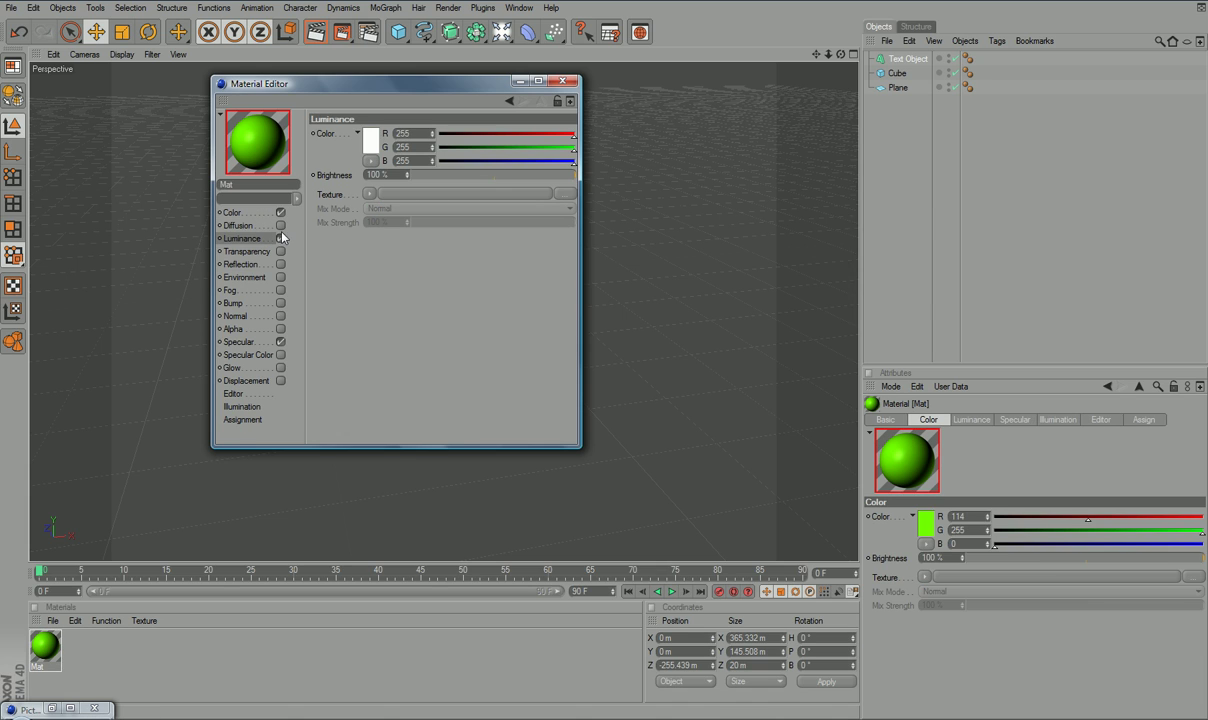
{"action": "left_click", "coordinate": [370, 139]}
{"action": "left_click", "coordinate": [379, 89]}
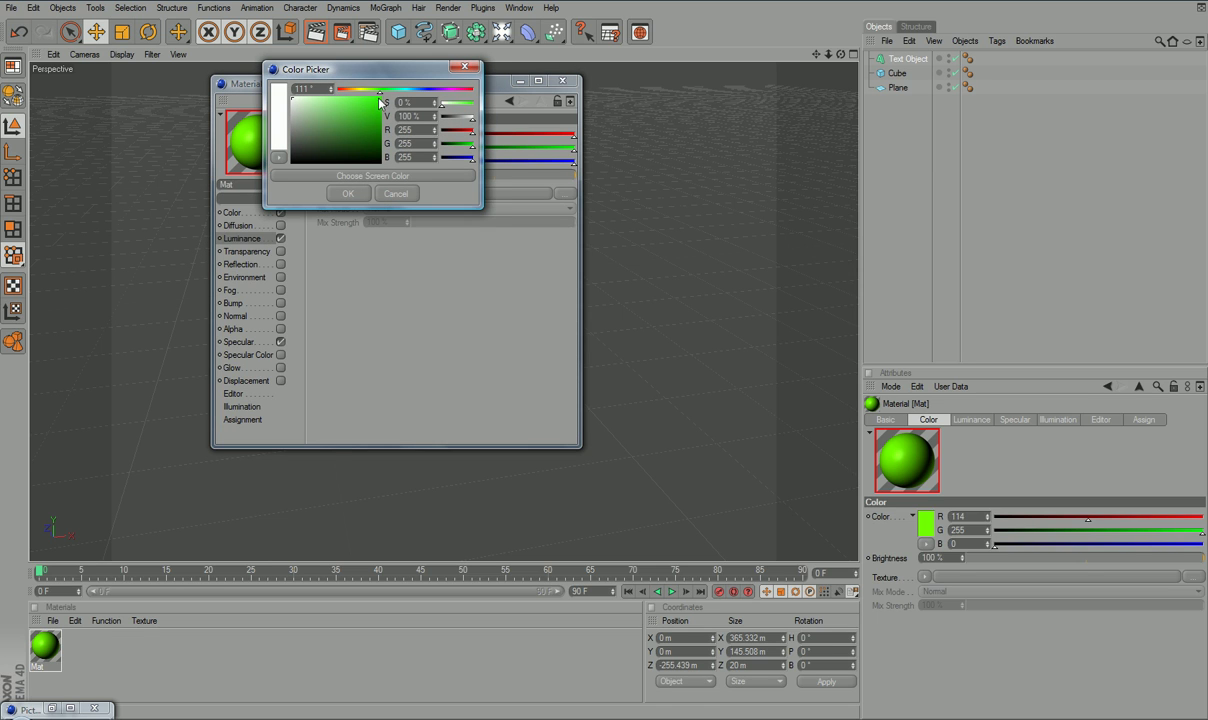
{"action": "left_click", "coordinate": [379, 104]}
{"action": "left_click", "coordinate": [347, 193]}
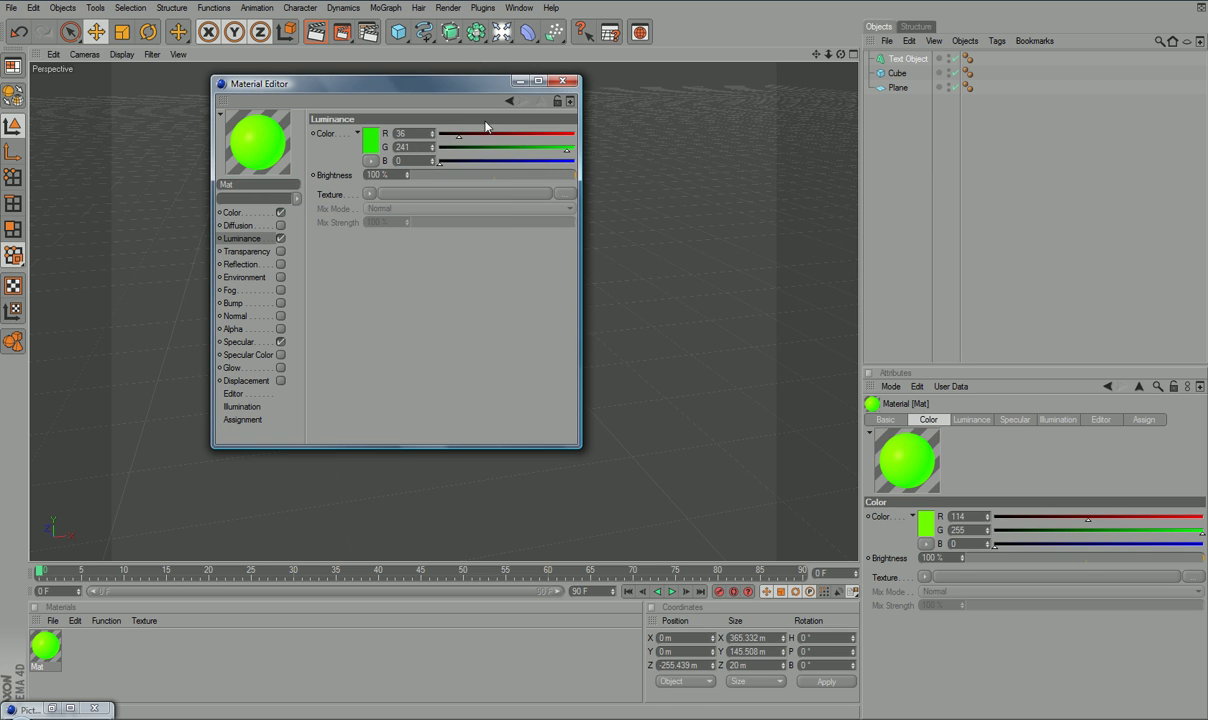
{"action": "left_click", "coordinate": [562, 80]}
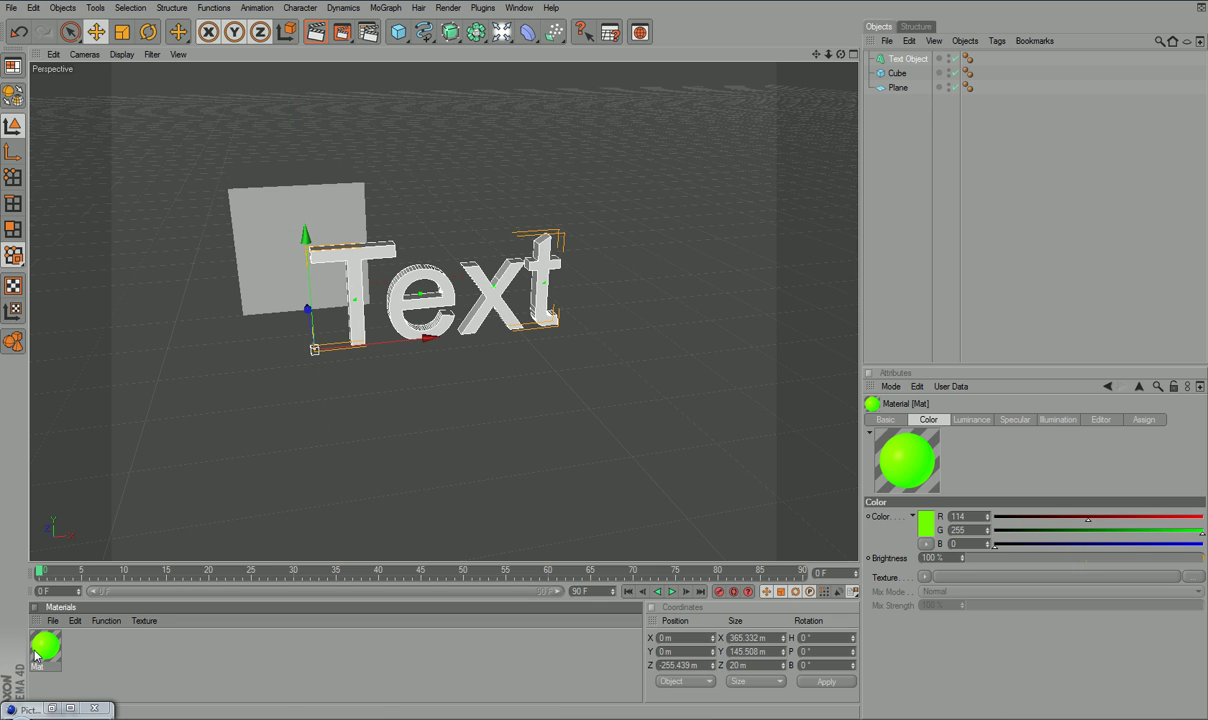
{"action": "left_click_drag", "start_coordinate": [35, 655], "coordinate": [357, 293]}
- Duplicate the green material and set the copy's Color channel to cyan (R 0, G 255, B 255)
{"action": "left_click_drag", "start_coordinate": [46, 642], "coordinate": [75, 646], "text": "ctrl"}
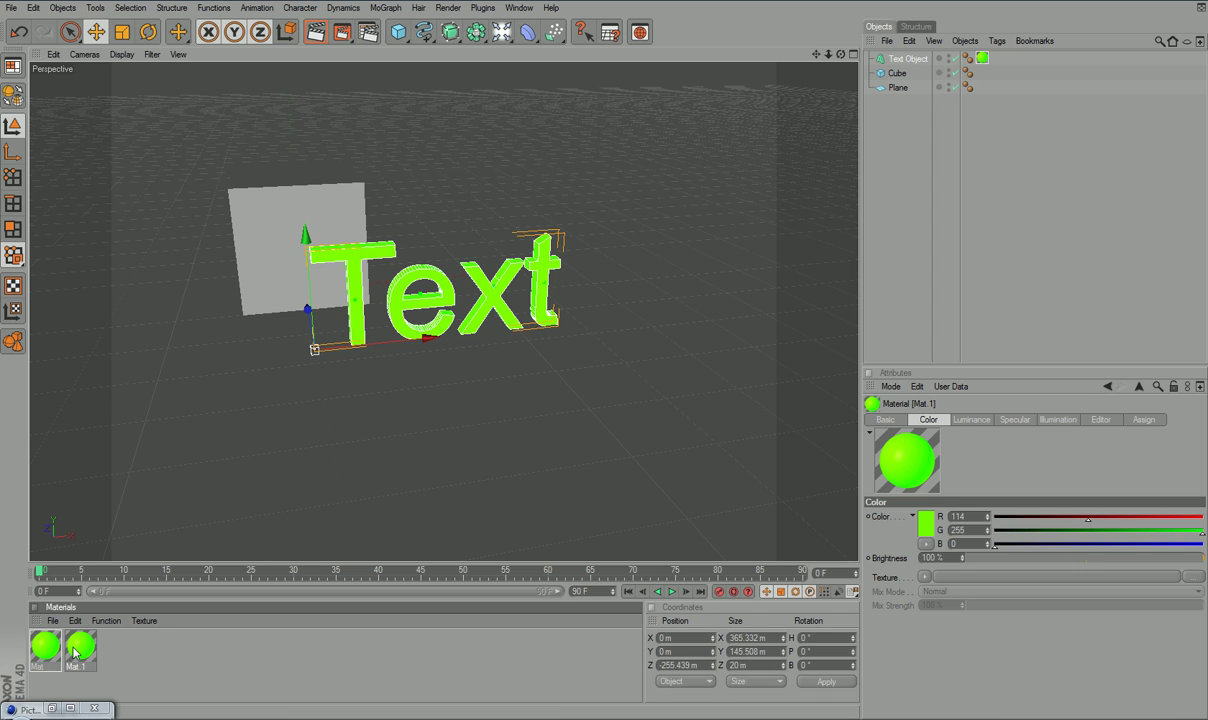
{"action": "double_click", "coordinate": [76, 650]}
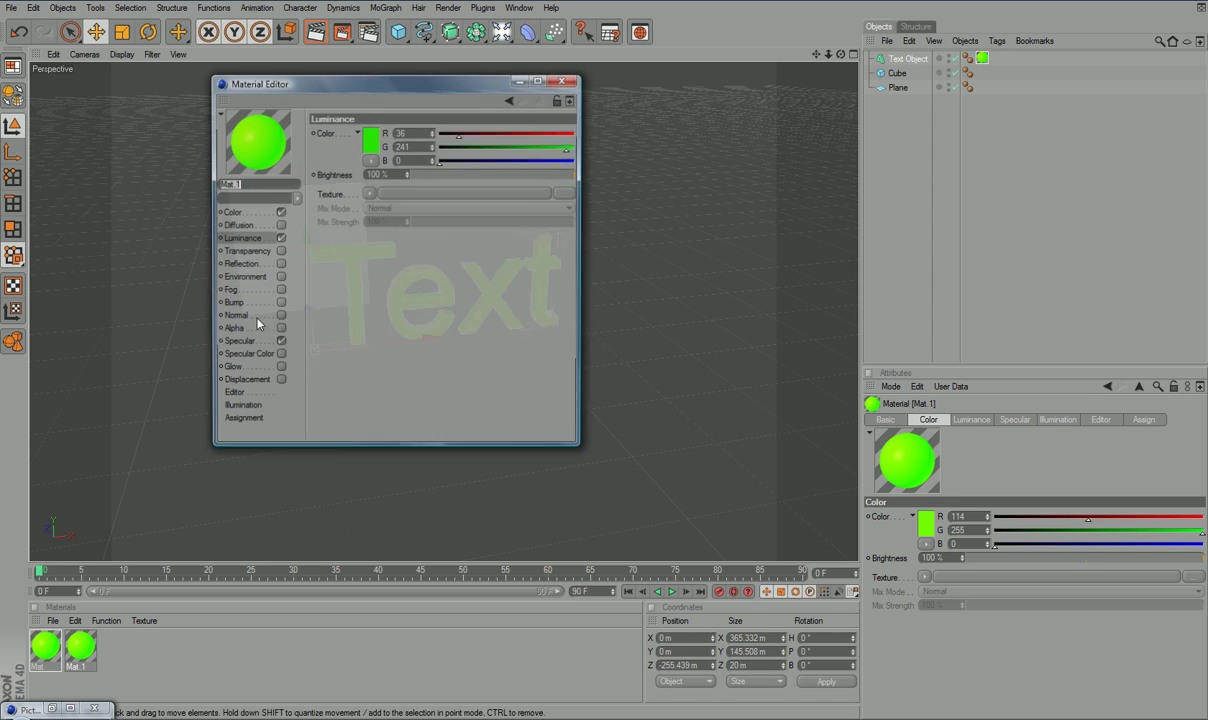
{"action": "left_click", "coordinate": [365, 139]}
{"action": "left_click_drag", "start_coordinate": [354, 94], "coordinate": [402, 93]}
{"action": "left_click", "coordinate": [344, 196]}
- Set the duplicate material's Luminance color to cyan (R 0, G 255, B 255) and apply the material to the cube
{"action": "left_click", "coordinate": [242, 238]}
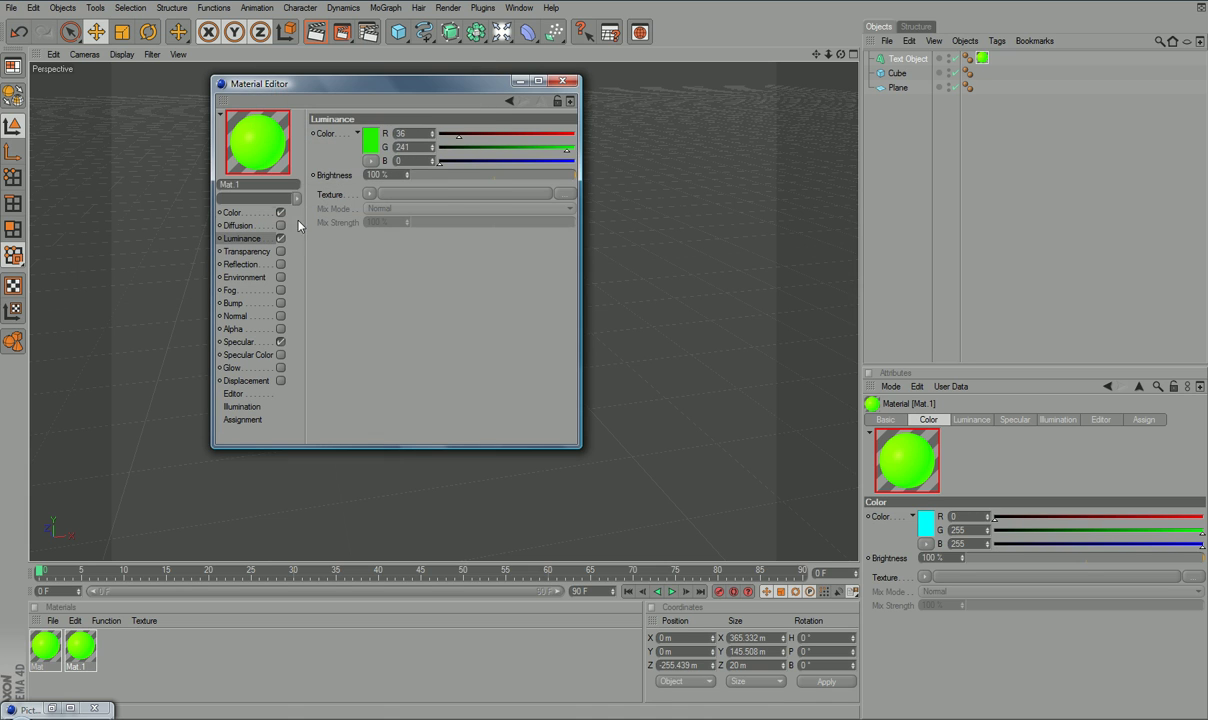
{"action": "left_click", "coordinate": [365, 150]}
{"action": "left_click_drag", "start_coordinate": [398, 99], "coordinate": [398, 91]}
{"action": "left_click", "coordinate": [344, 204]}
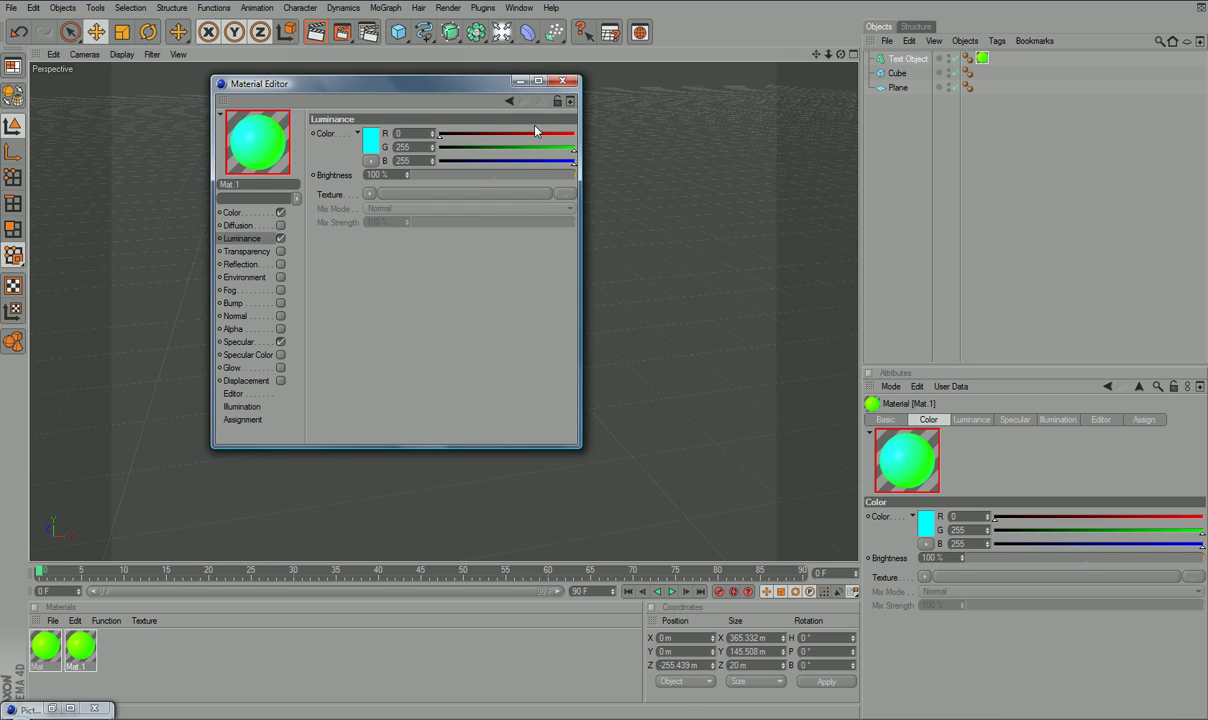
{"action": "left_click", "coordinate": [562, 80]}
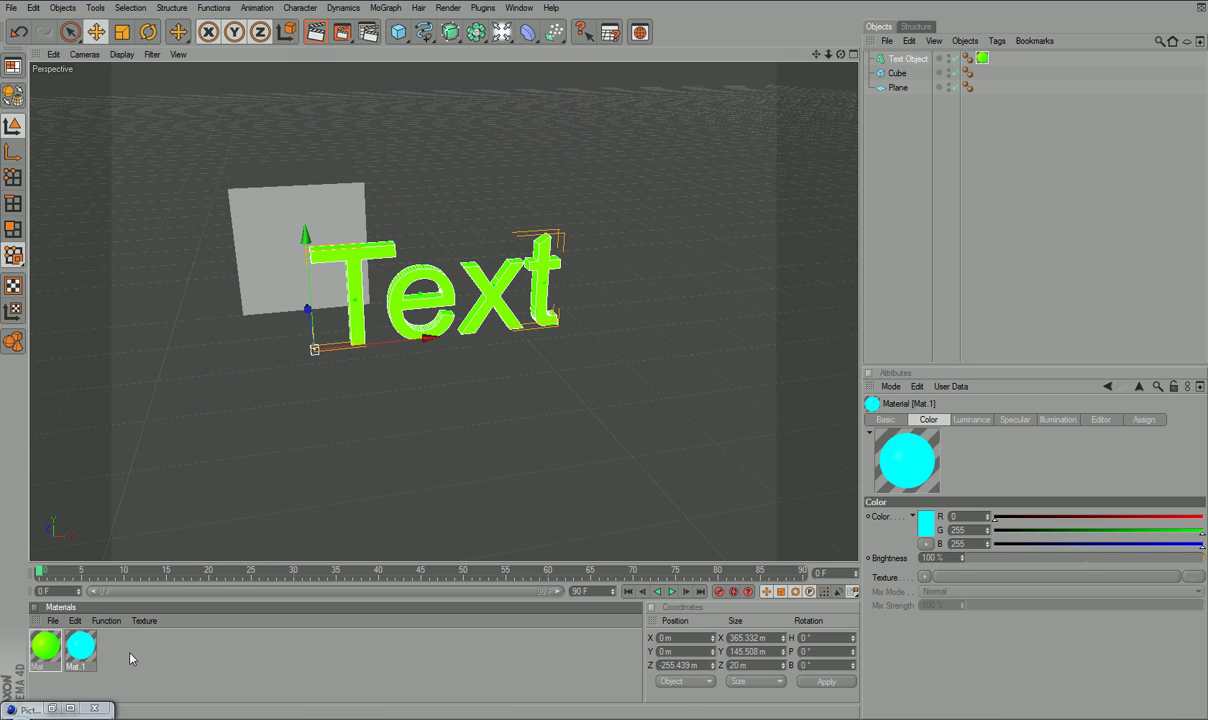
{"action": "left_click_drag", "start_coordinate": [85, 640], "coordinate": [257, 290]}
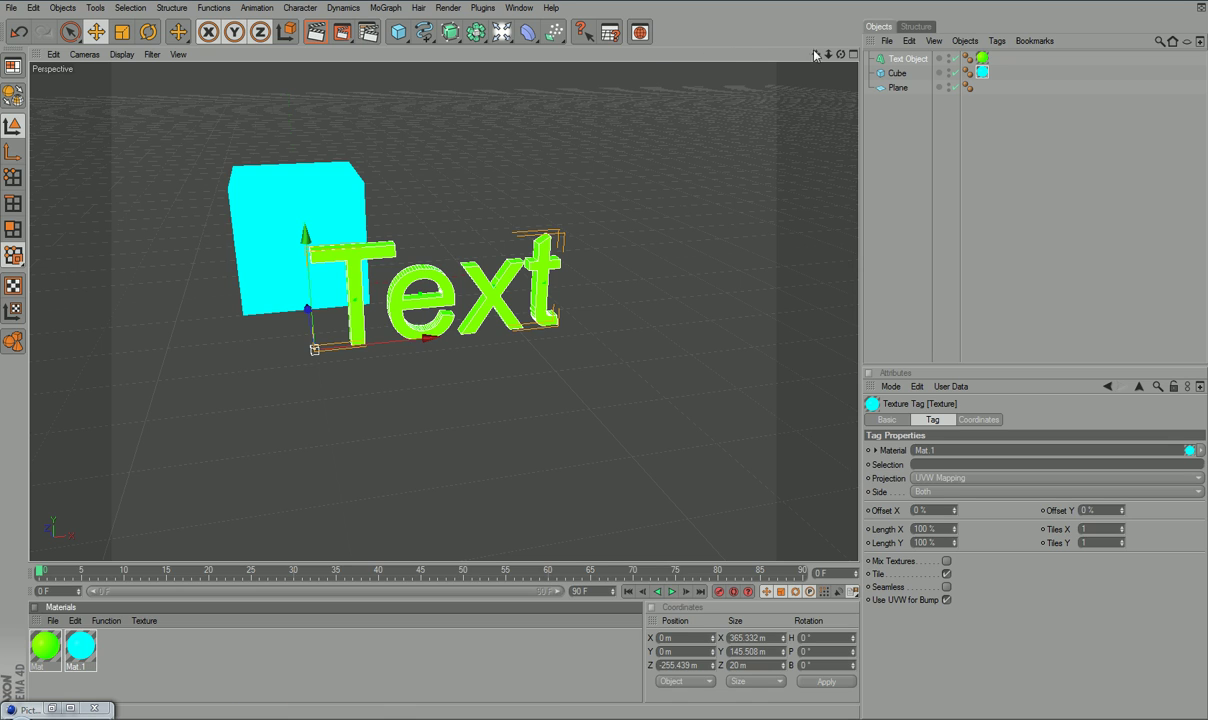
- Deselect all objects and render the perspective view as a preview
{"action": "left_click", "coordinate": [883, 108]}
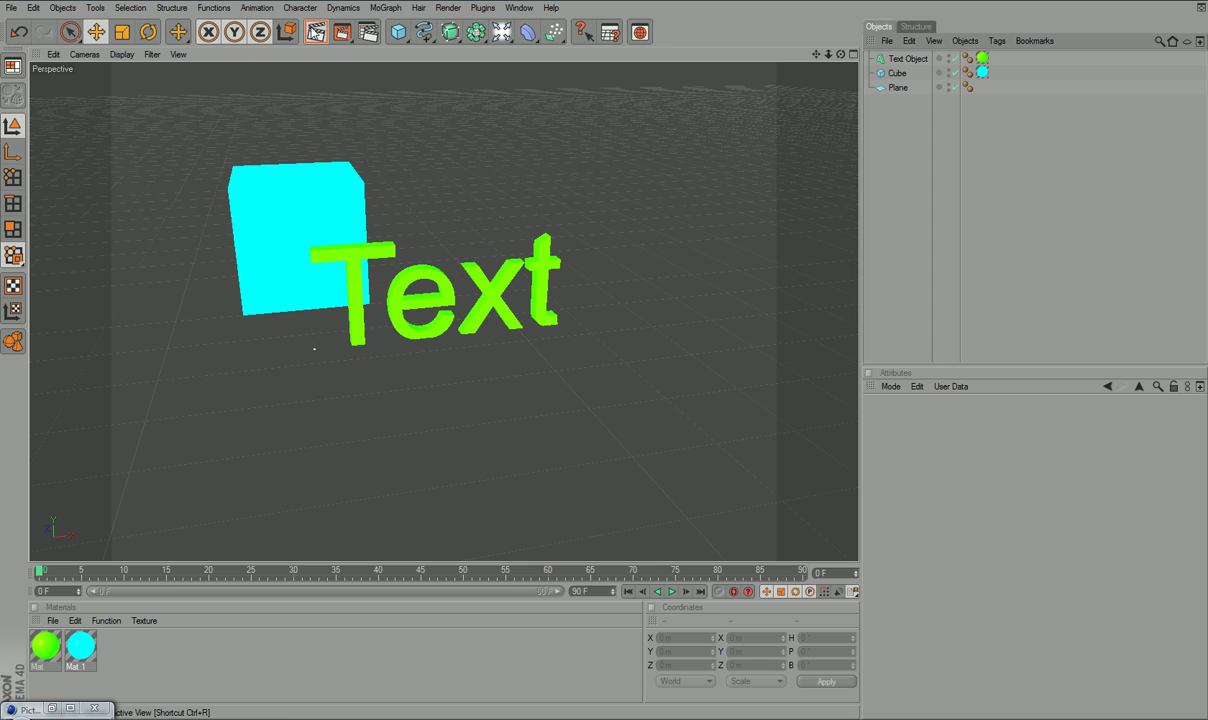
{"action": "left_click", "coordinate": [315, 32]}
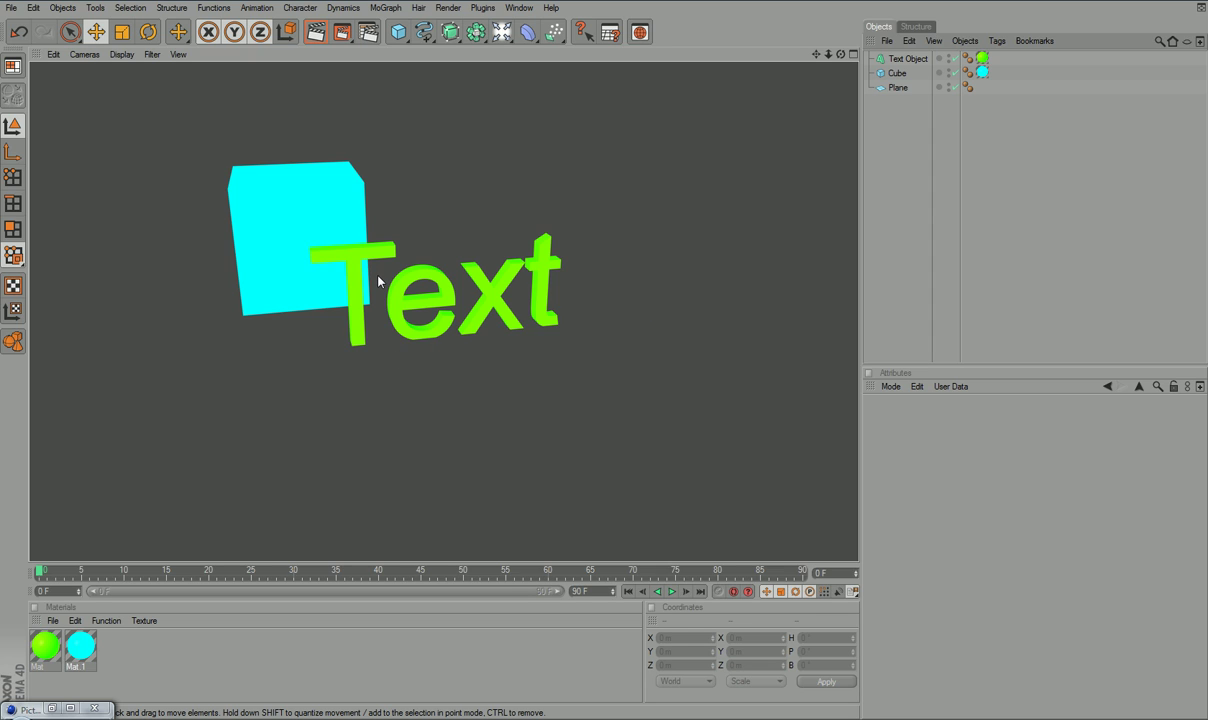
- Set the text object's depth to 100
{"action": "left_click", "coordinate": [909, 59]}
{"action": "left_click", "coordinate": [935, 419]}
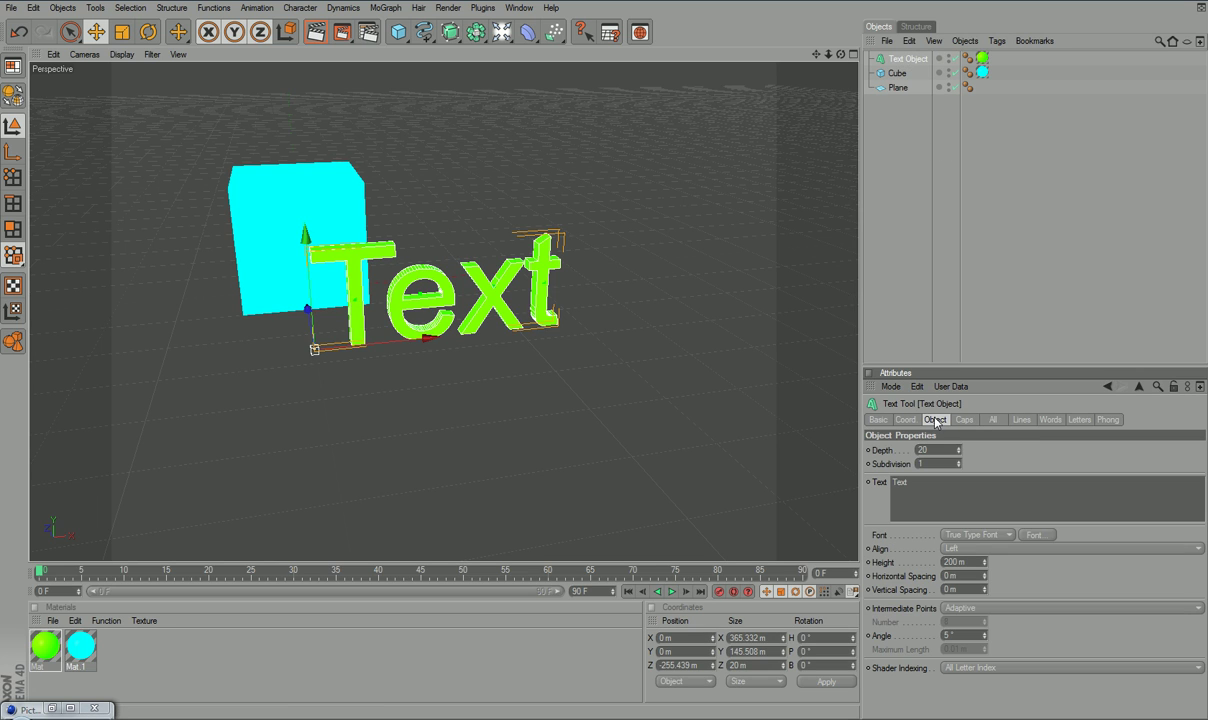
{"action": "left_click_drag", "start_coordinate": [928, 451], "coordinate": [815, 450]}
{"action": "type", "text": "100"}
{"action": "key", "text": "Return"}
- Change the text object's font to NeoSans in Bold Italic style
{"action": "left_click", "coordinate": [1034, 535]}
{"action": "type", "text": "ne"}
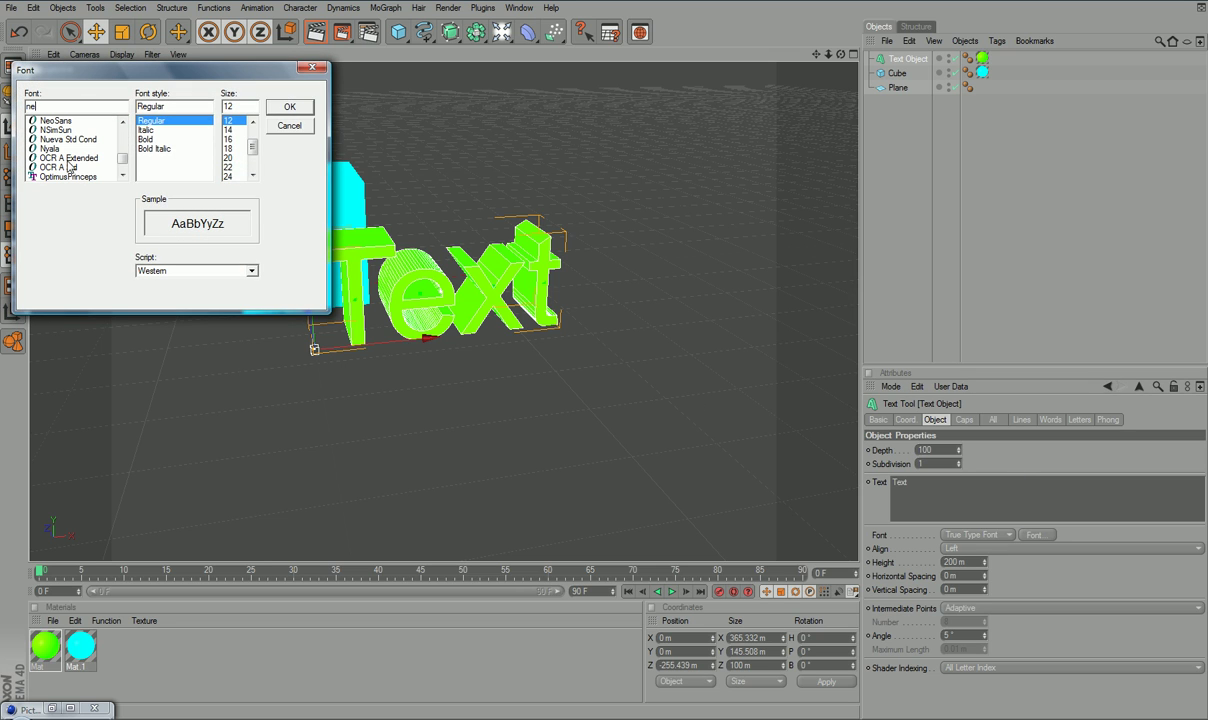
{"action": "left_click", "coordinate": [45, 121]}
{"action": "left_click", "coordinate": [152, 149]}
{"action": "left_click", "coordinate": [289, 106]}
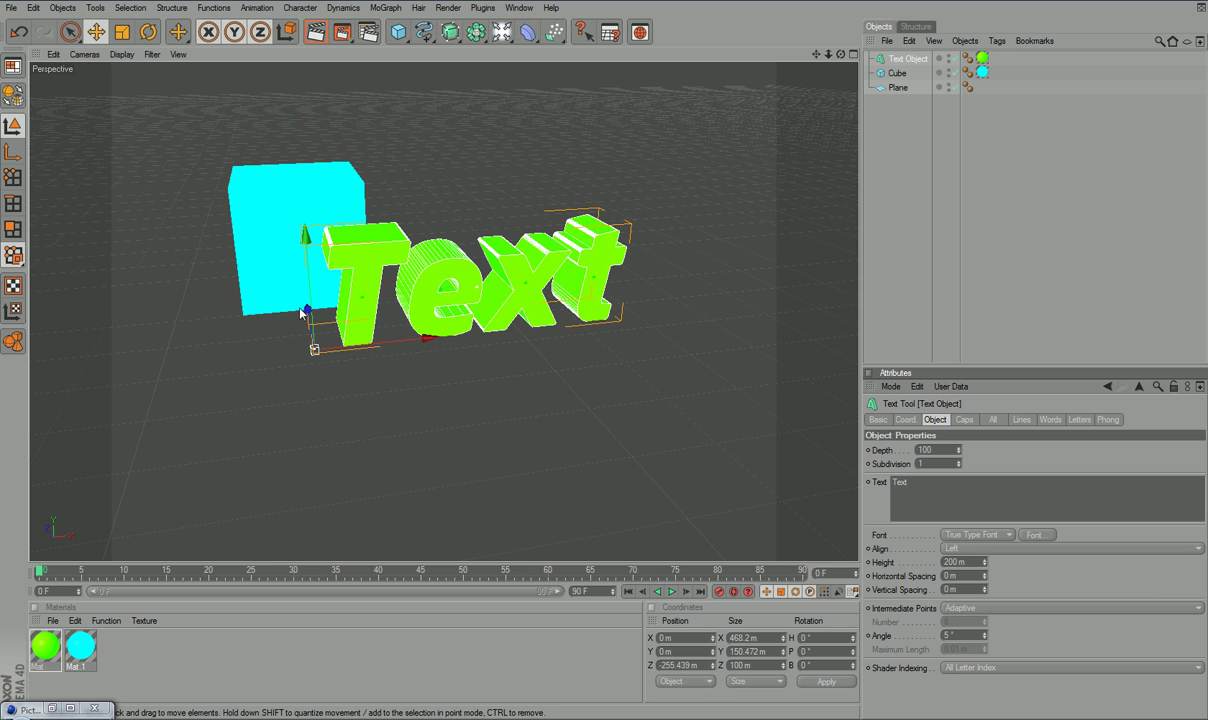
- Move the text object farther from the cube to about Z -291 m and deselect it
{"action": "mouse_move", "coordinate": [313, 320]}
{"action": "left_mouse_down"}
{"action": "mouse_move", "coordinate": [312, 345]}
{"action": "mouse_move", "coordinate": [306, 310]}
{"action": "mouse_move", "coordinate": [306, 321]}
{"action": "left_mouse_up"}
{"action": "key", "text": "ctrl+z"}
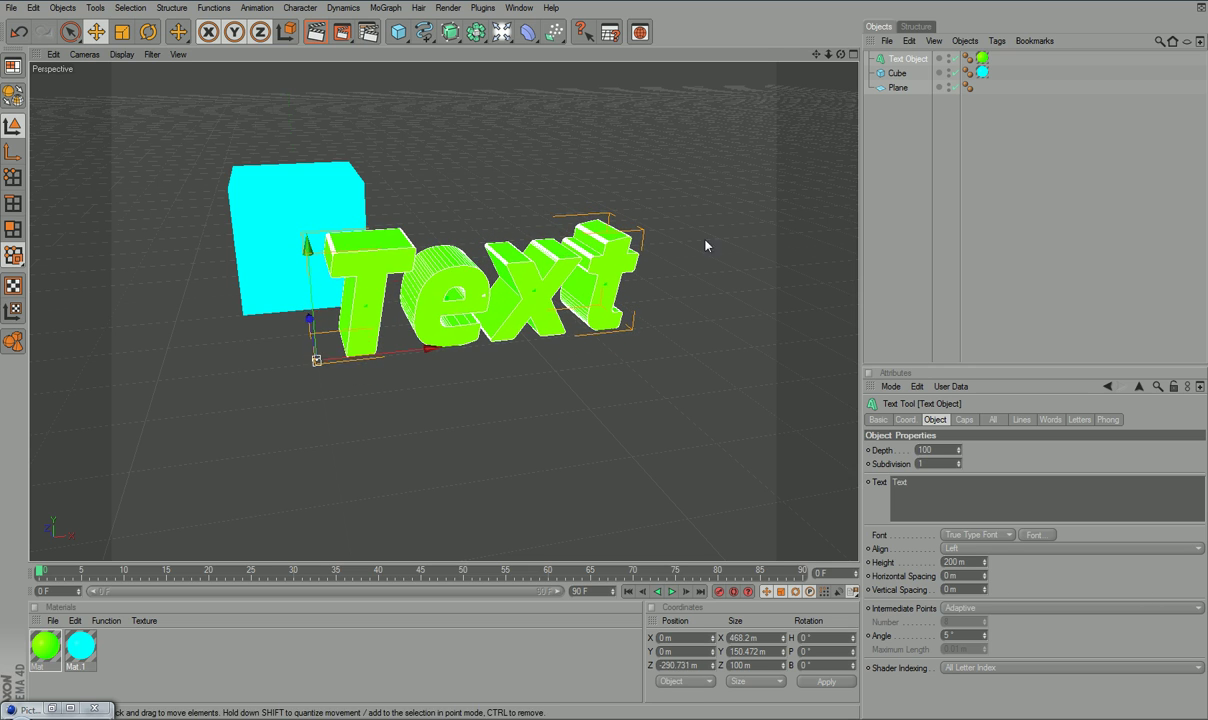
{"action": "left_click", "coordinate": [986, 232]}
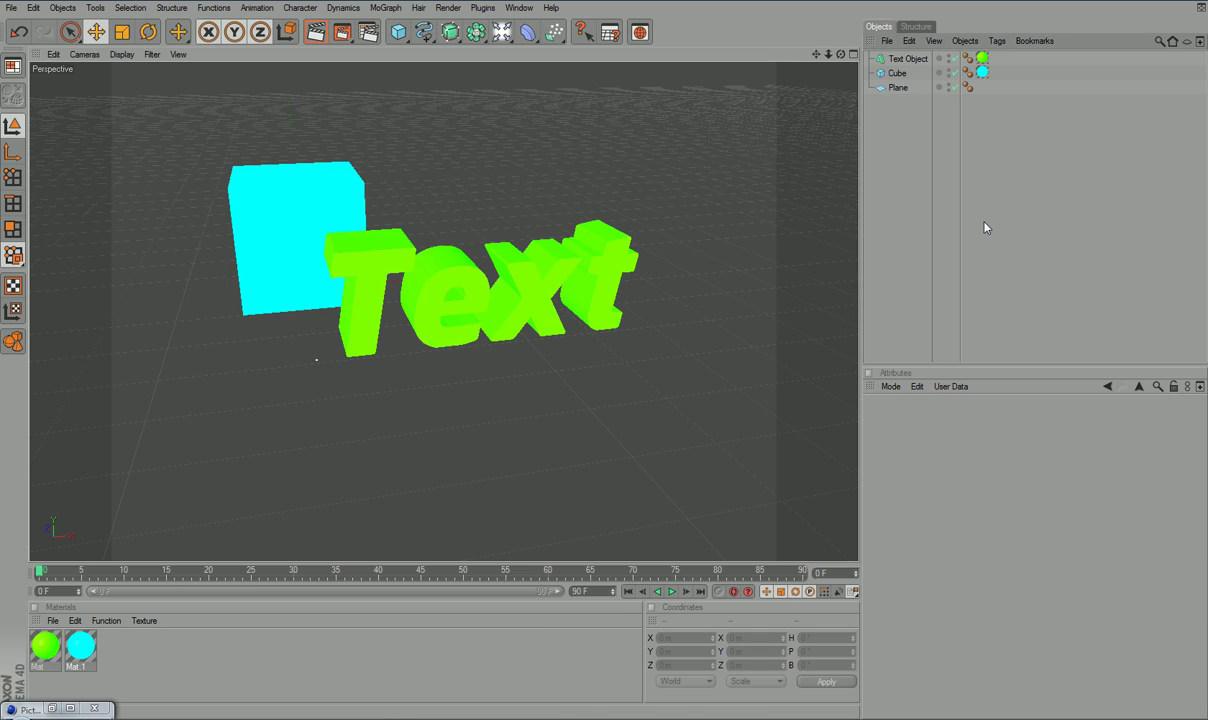
- Open the render settings and set the output size to 1280 x 720 pixels
{"action": "left_click", "coordinate": [447, 8]}
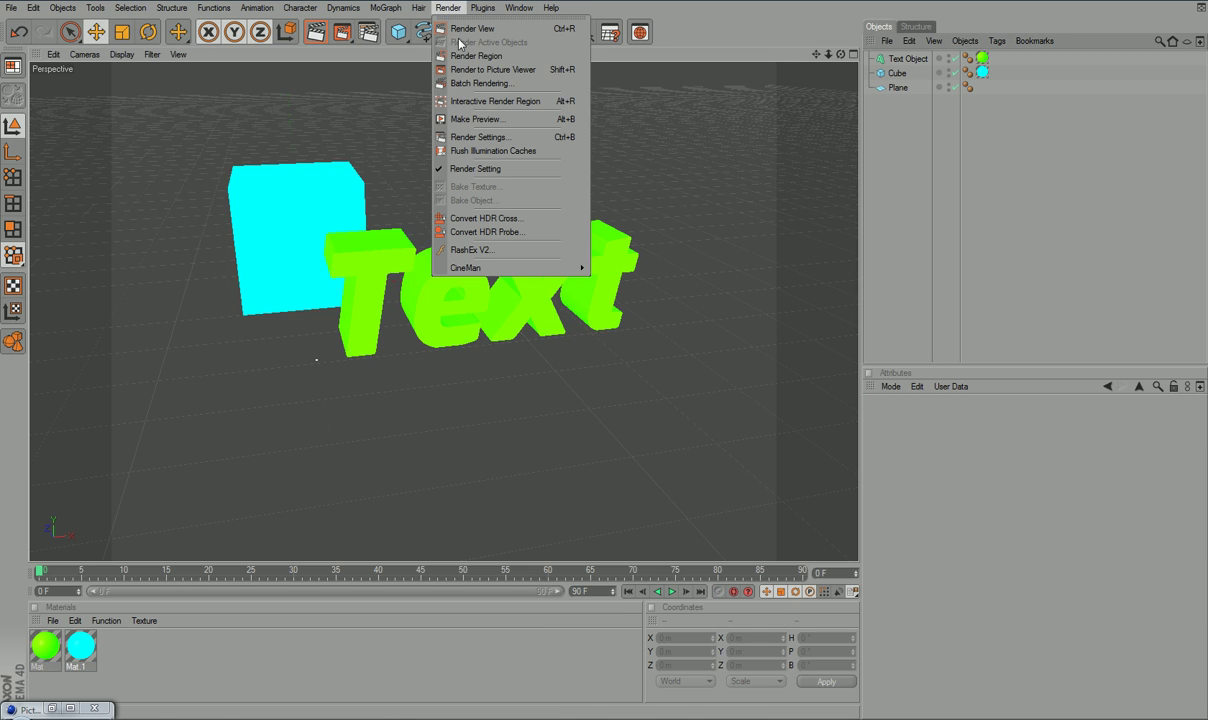
{"action": "left_click", "coordinate": [470, 138]}
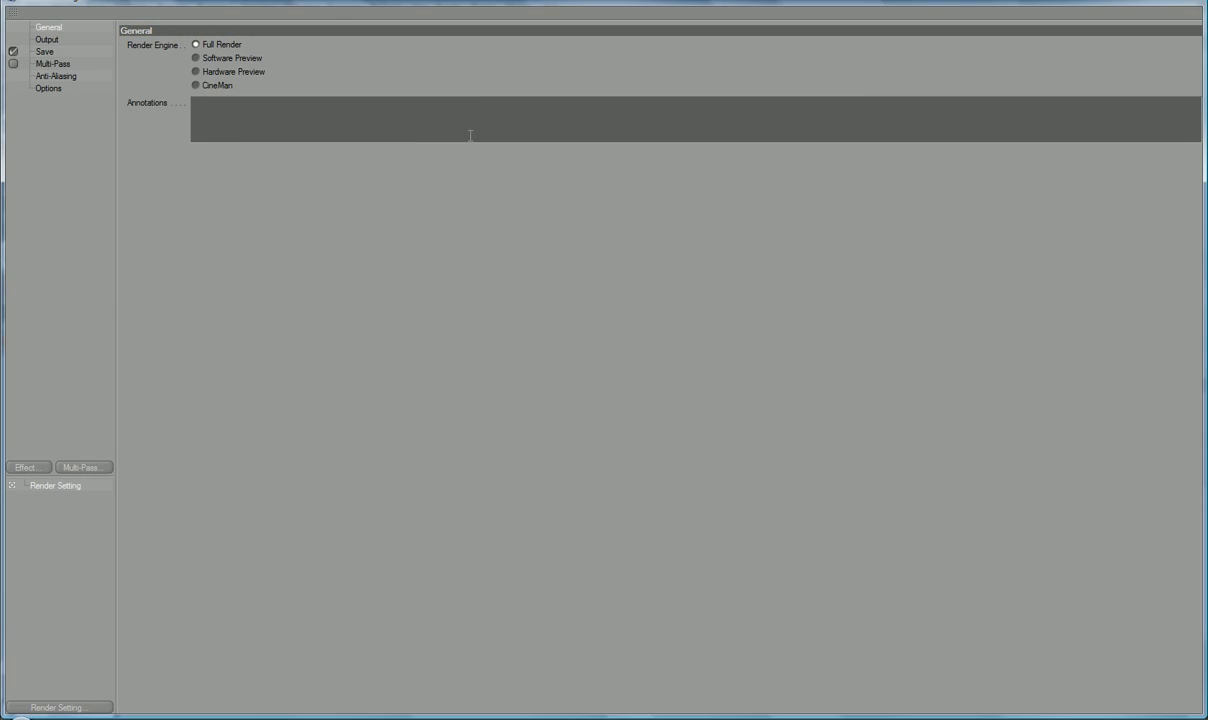
{"action": "left_click", "coordinate": [47, 39]}
{"action": "left_click_drag", "start_coordinate": [214, 58], "coordinate": [149, 59]}
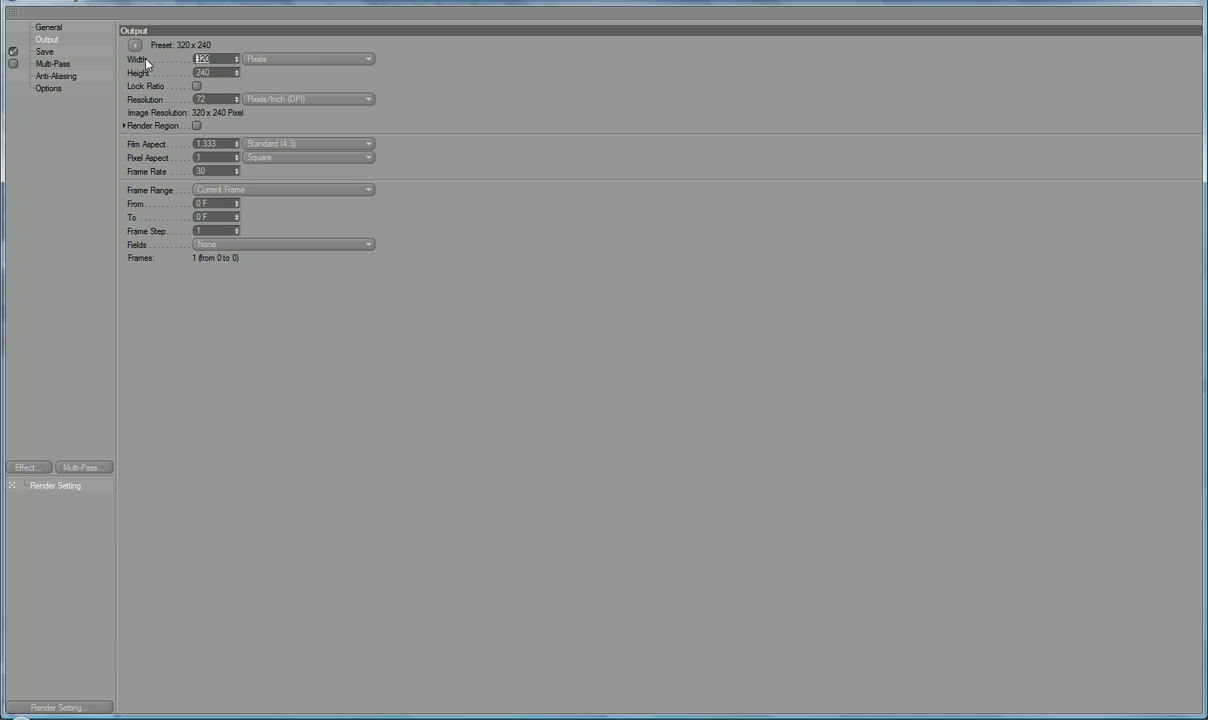
{"action": "type", "text": "1280"}
{"action": "key", "text": "Tab"}
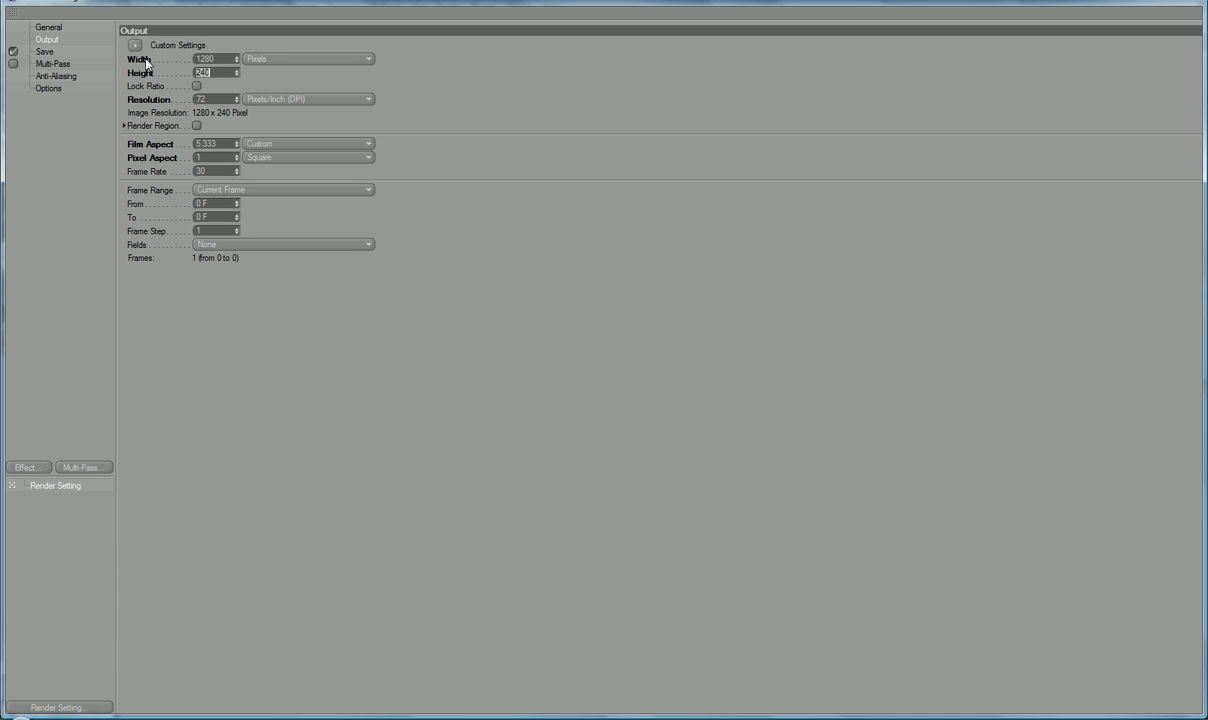
{"action": "type", "text": "720"}
{"action": "left_click", "coordinate": [215, 189]}
{"action": "left_click", "coordinate": [215, 189]}
{"action": "left_click", "coordinate": [203, 171]}
- Set the render to be saved on the Desktop under the file name "picture"
{"action": "left_click", "coordinate": [51, 50]}
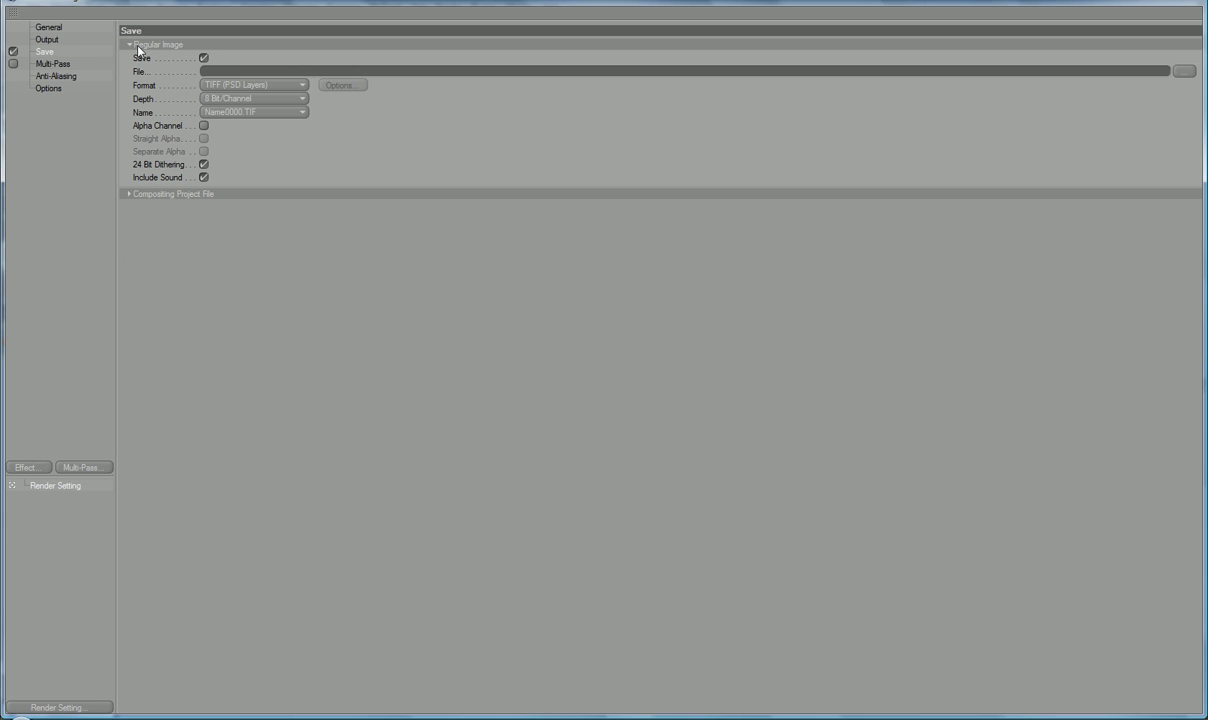
{"action": "left_click", "coordinate": [1178, 73]}
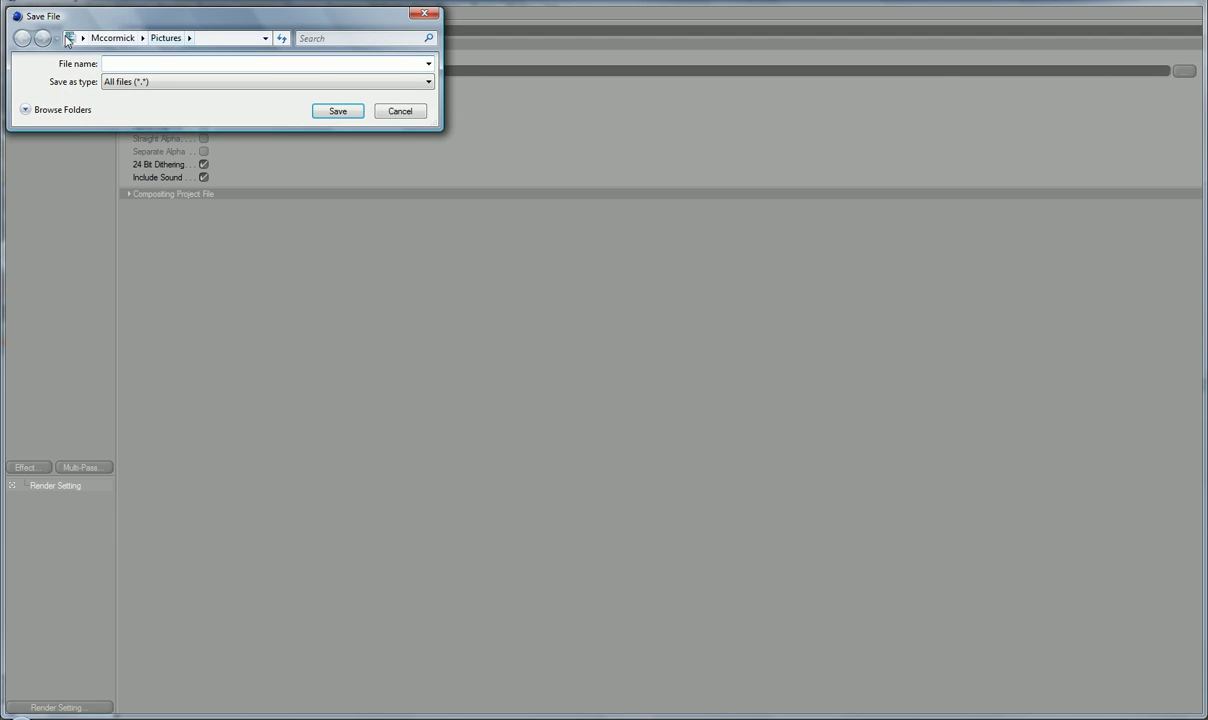
{"action": "left_click", "coordinate": [142, 38]}
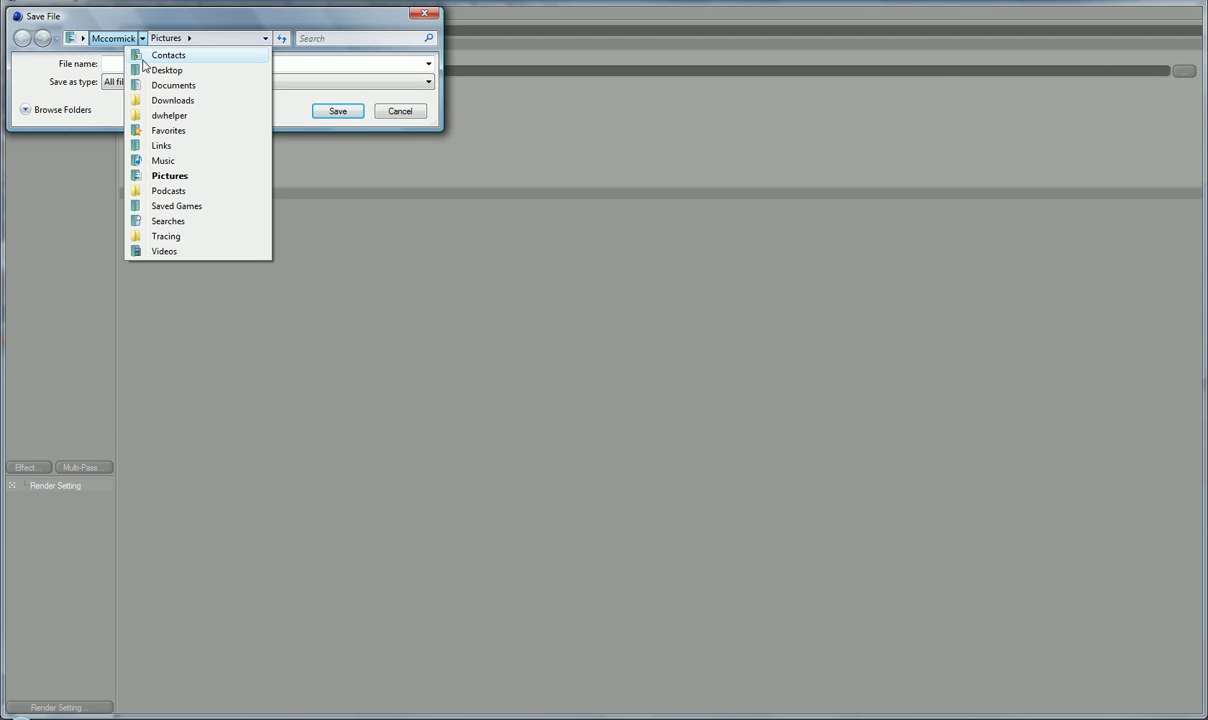
{"action": "left_click", "coordinate": [240, 72]}
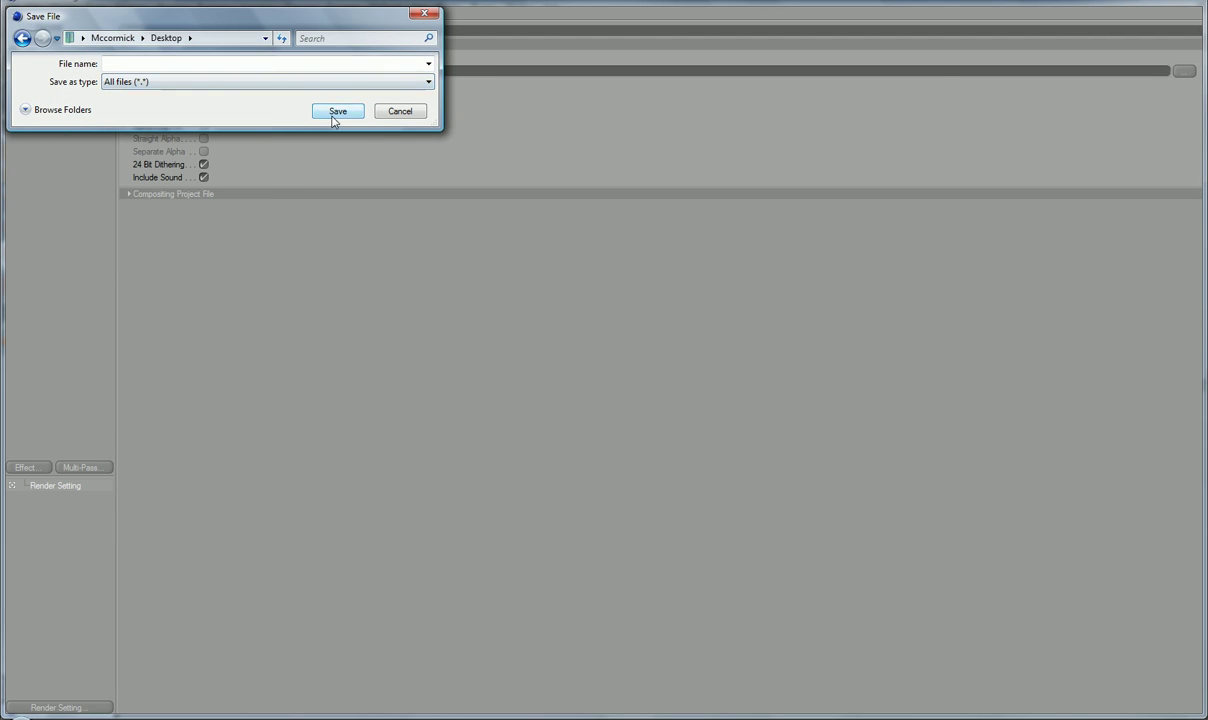
{"action": "left_click", "coordinate": [328, 62]}
{"action": "type", "text": "picture"}
{"action": "key", "text": "Return"}
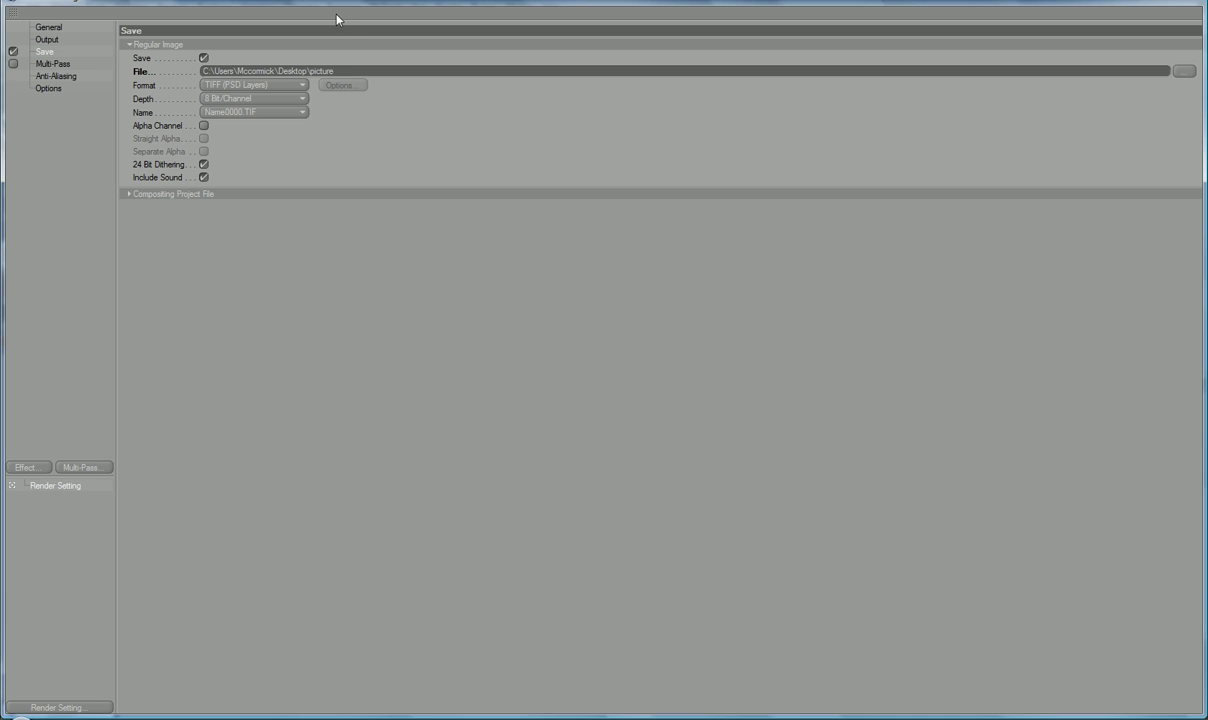
- Choose JPEG as the render's save format and accept a JPEG quality of 100
{"action": "left_click", "coordinate": [228, 84]}
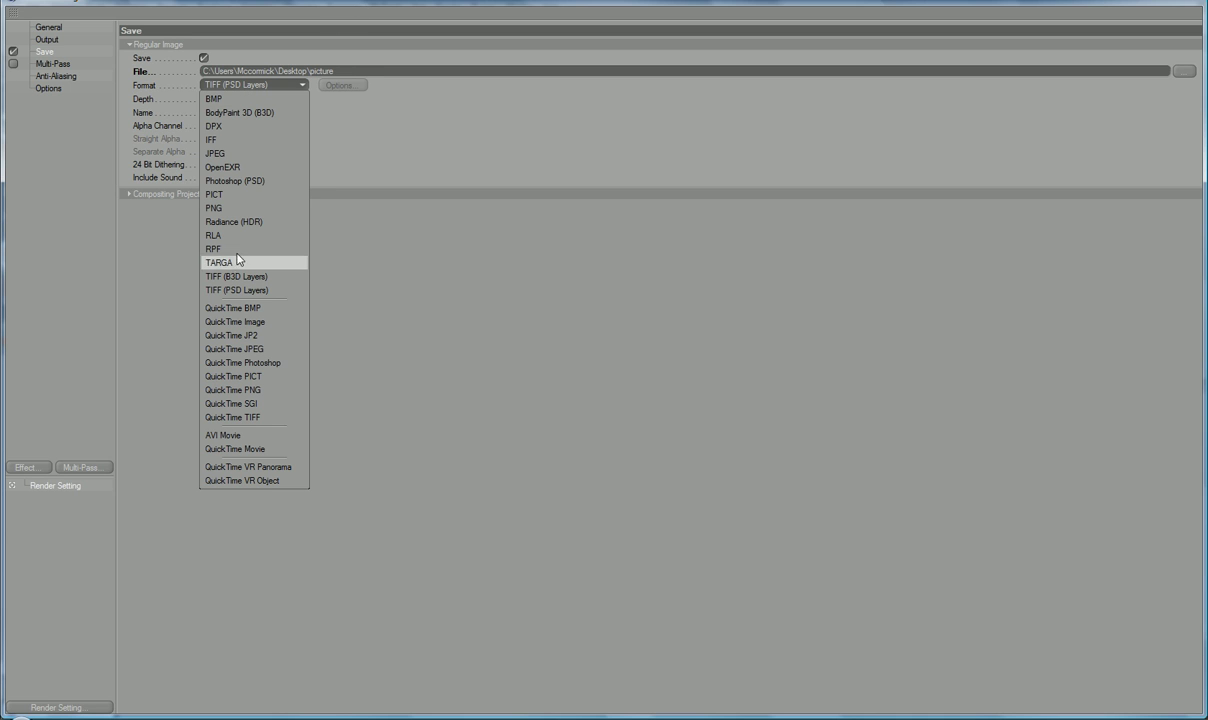
{"action": "left_click", "coordinate": [218, 153]}
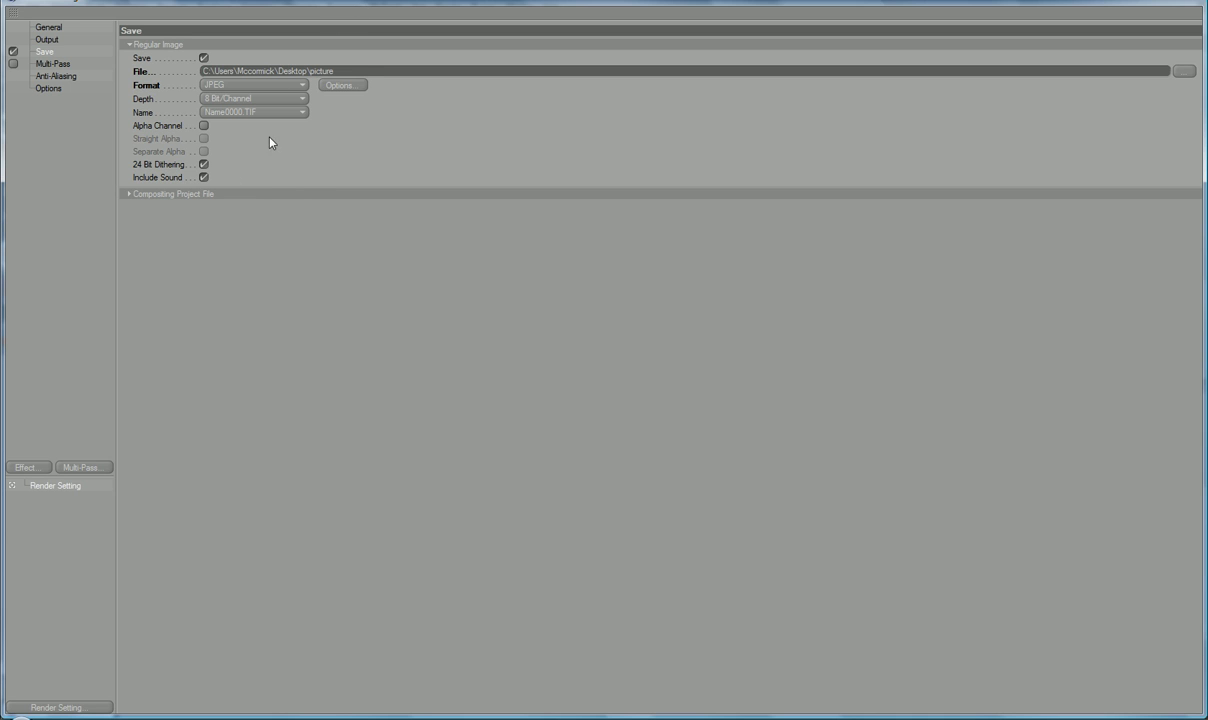
{"action": "left_click", "coordinate": [330, 86]}
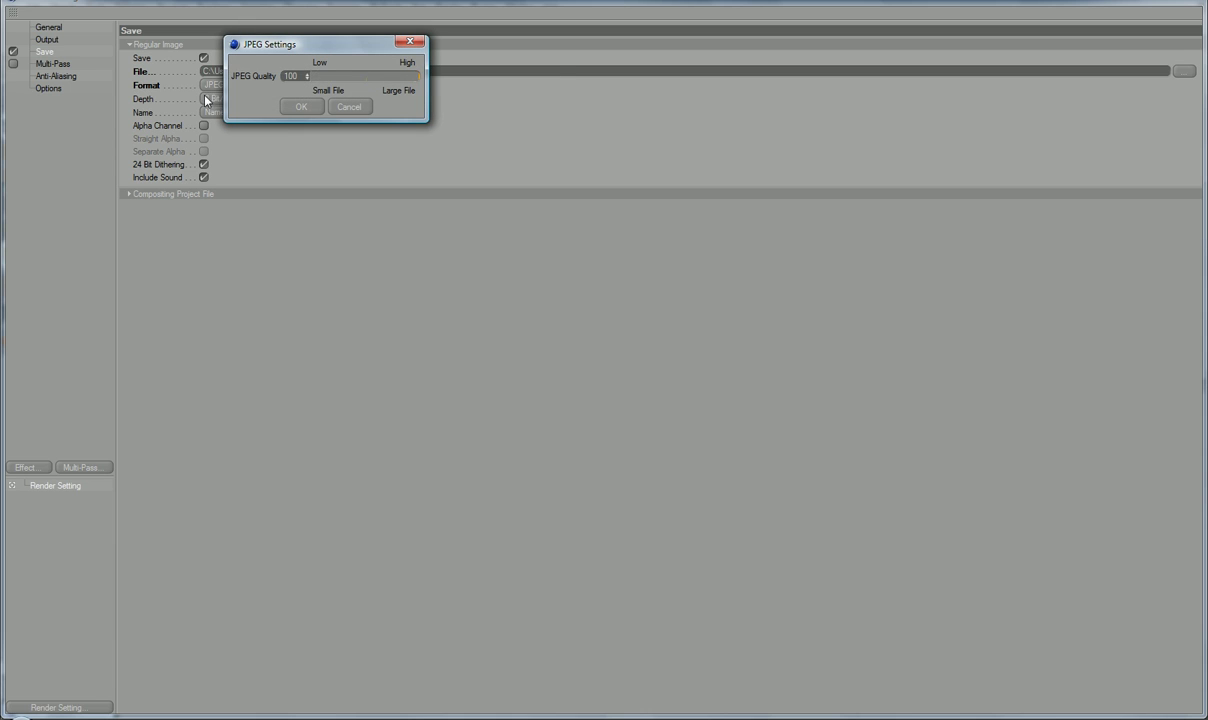
{"action": "left_click", "coordinate": [300, 107]}
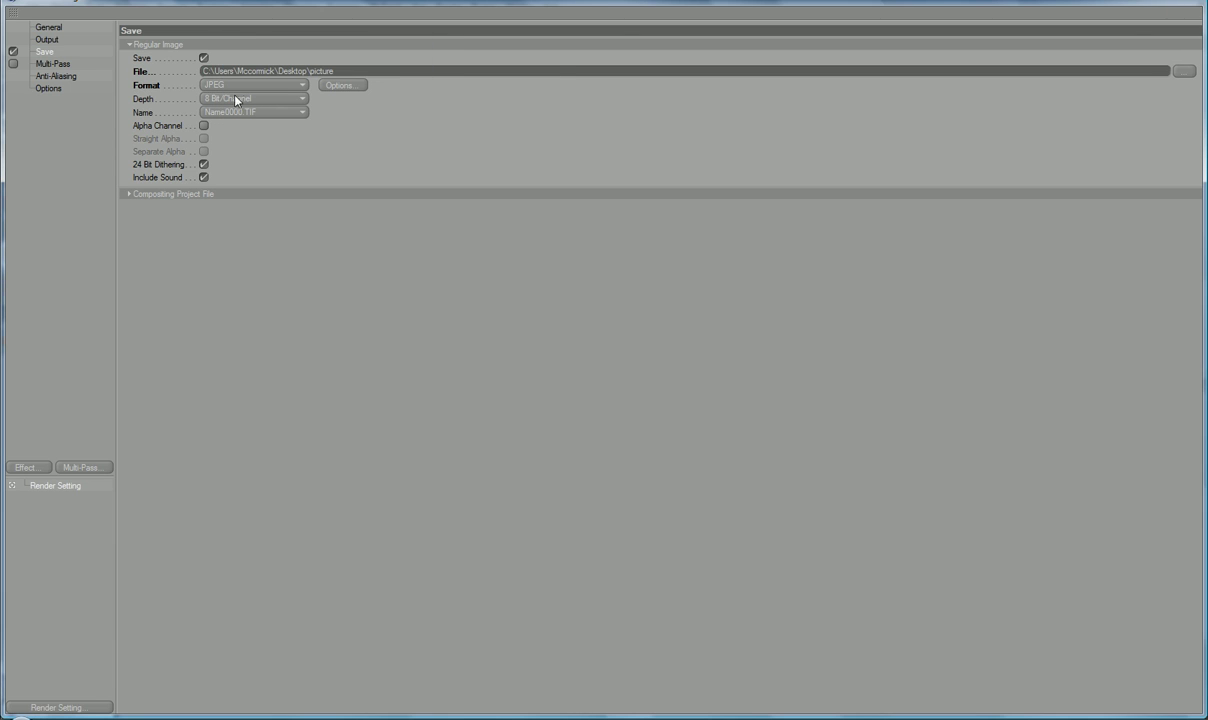
- Set the render's anti-aliasing to Best with the Still Image filter
{"action": "left_click", "coordinate": [56, 63]}
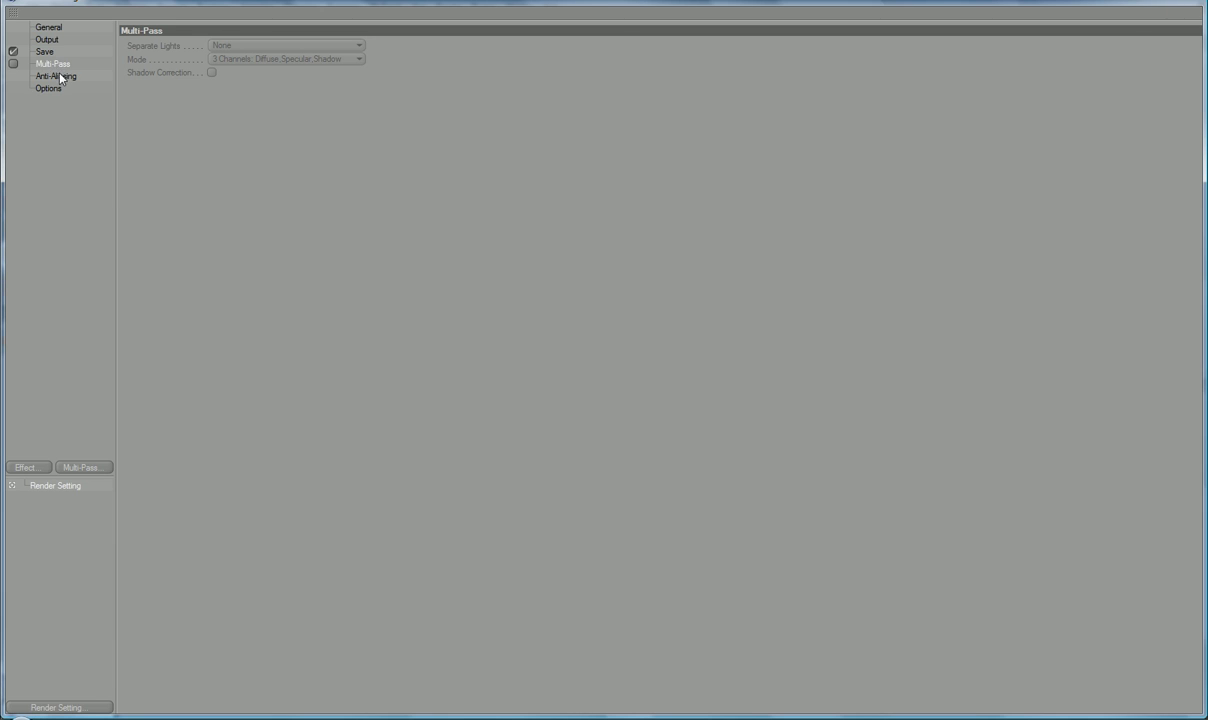
{"action": "left_click", "coordinate": [60, 76]}
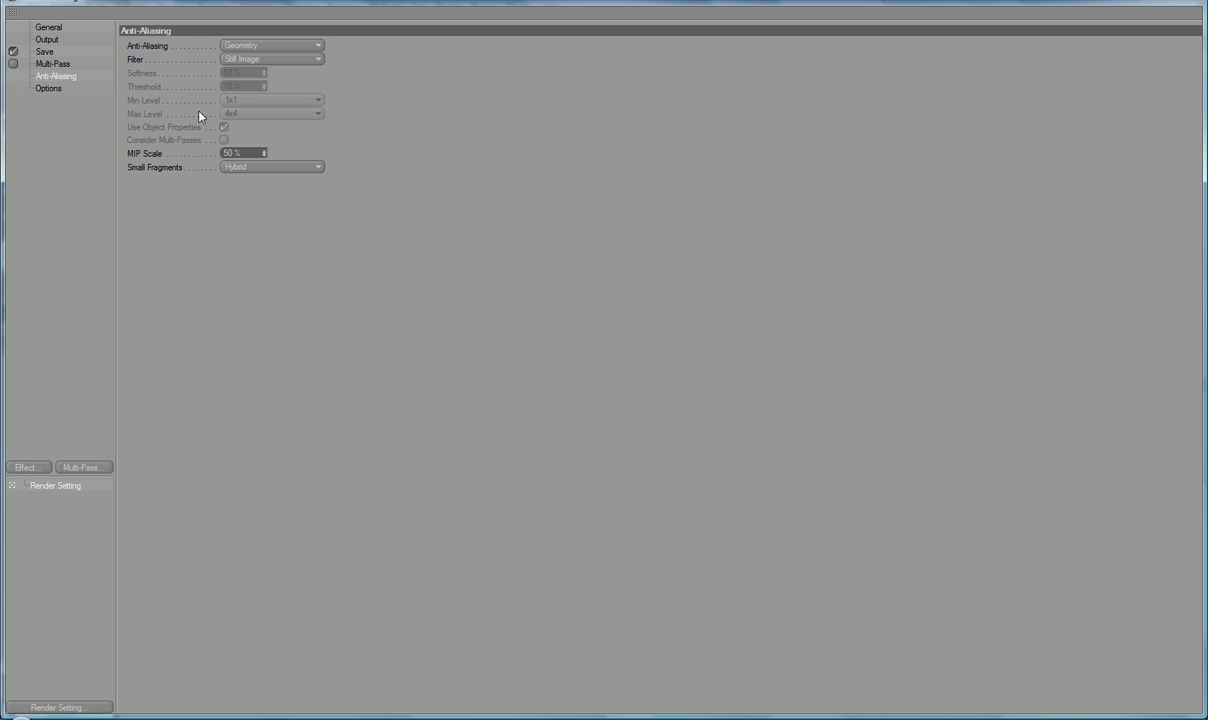
{"action": "left_click", "coordinate": [252, 45]}
{"action": "left_click", "coordinate": [250, 88]}
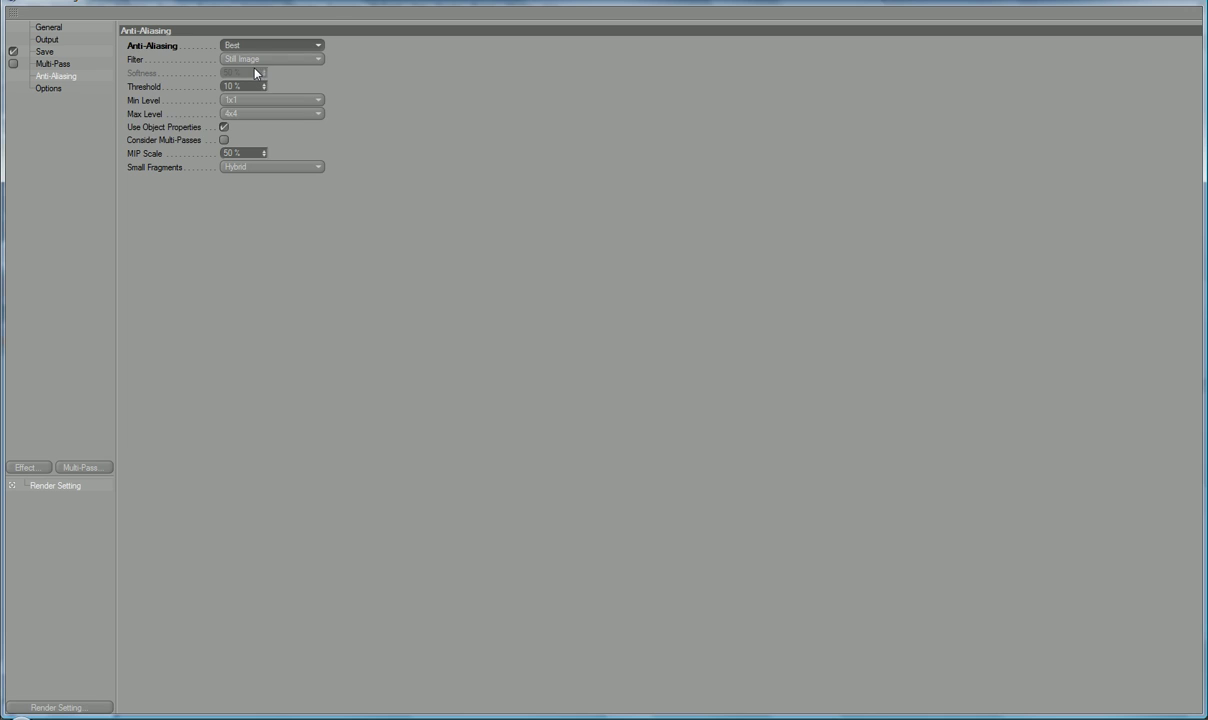
{"action": "left_click", "coordinate": [261, 60]}
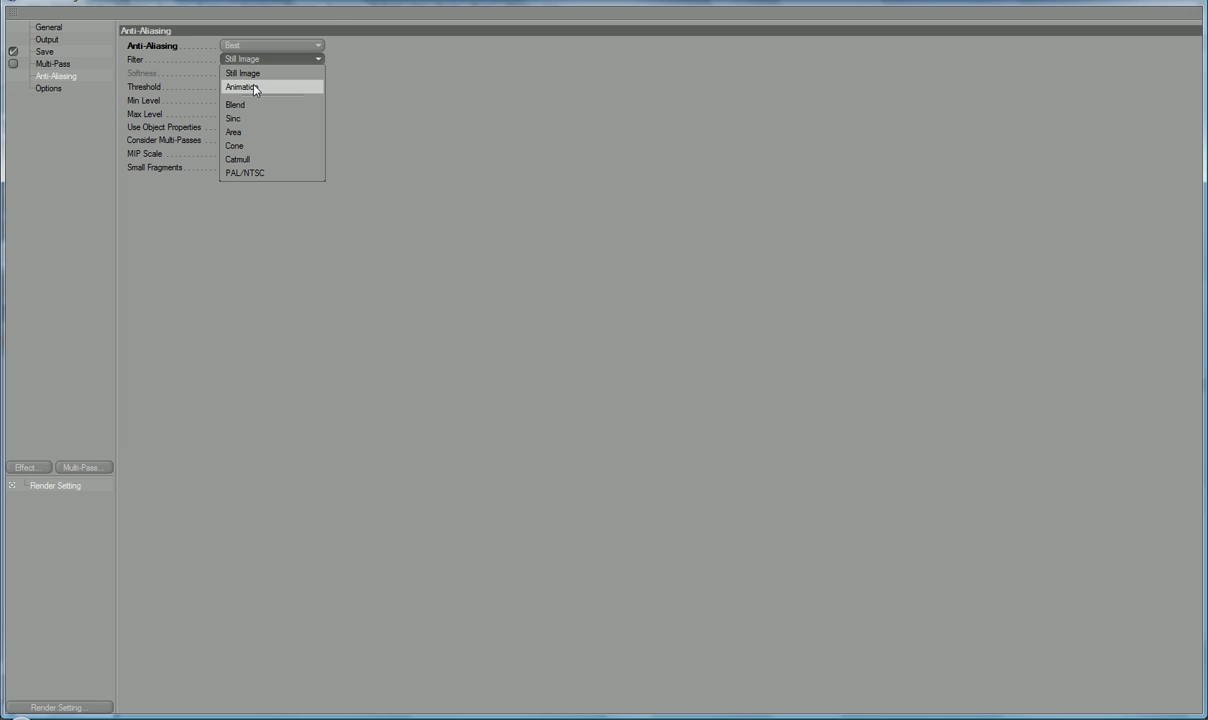
{"action": "left_click", "coordinate": [256, 73]}
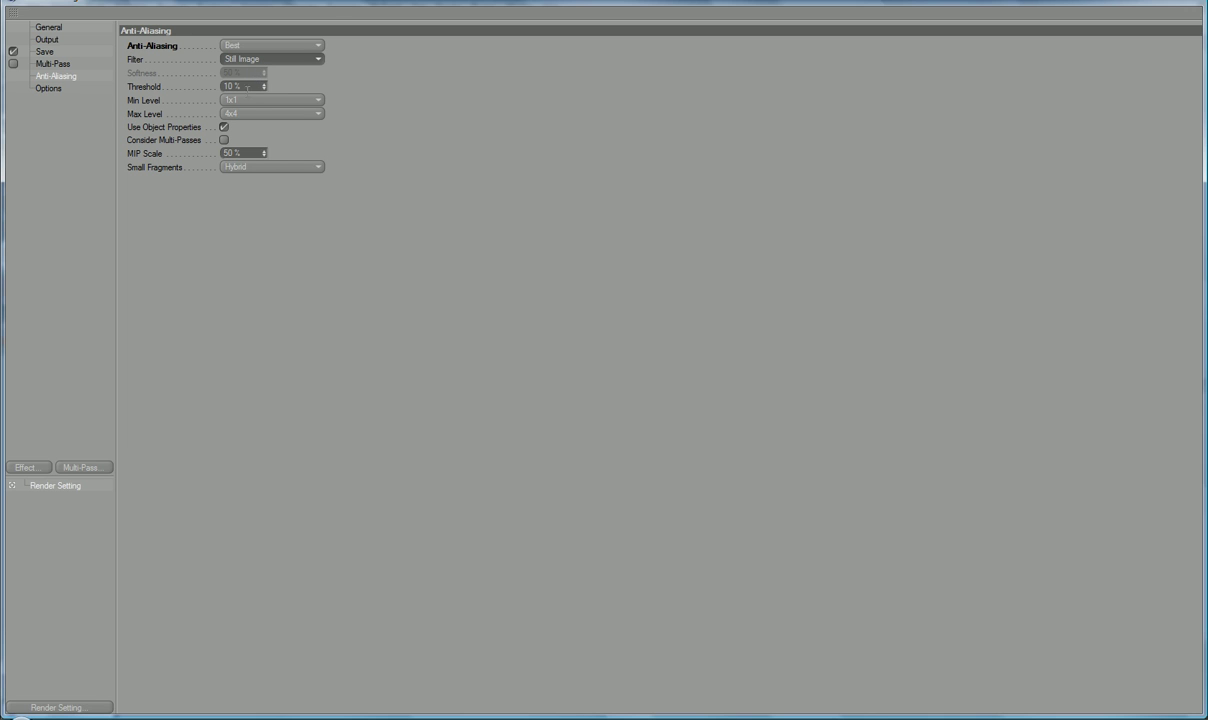
- Try a minimum anti-aliasing level of 2x2
{"action": "left_click", "coordinate": [243, 101]}
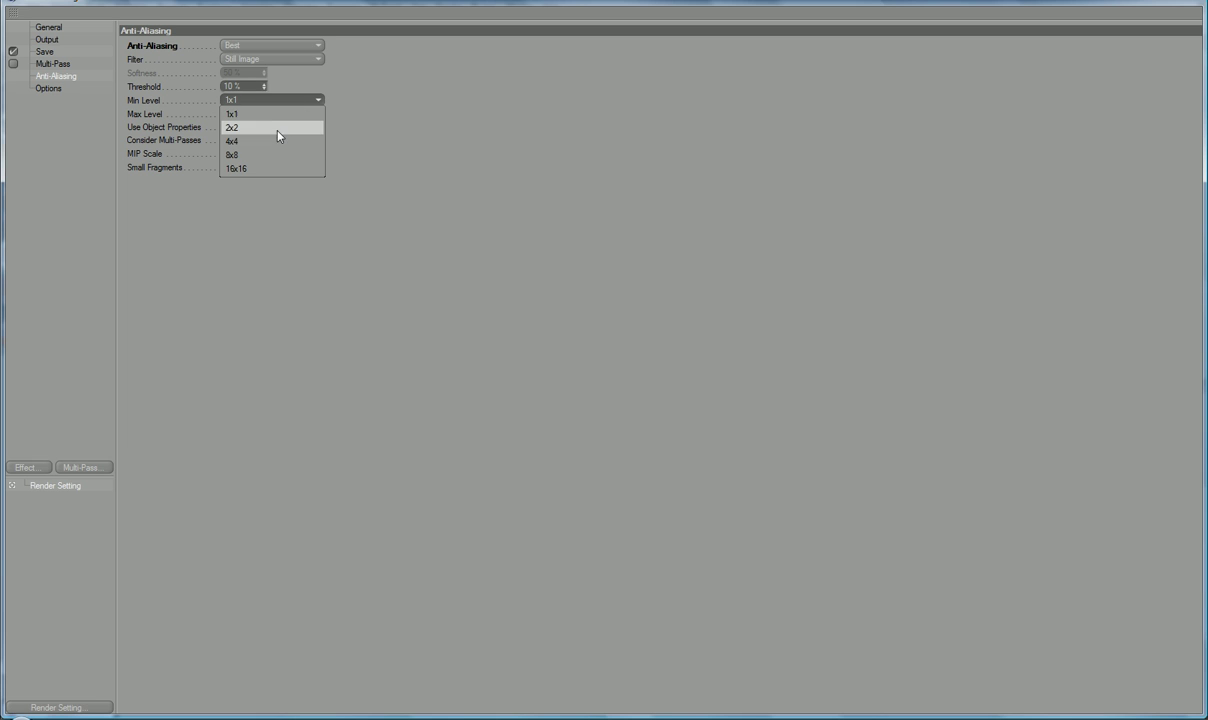
{"action": "left_click", "coordinate": [337, 111]}
{"action": "left_click", "coordinate": [299, 101]}
{"action": "left_click", "coordinate": [298, 127]}
{"action": "left_click", "coordinate": [301, 103]}
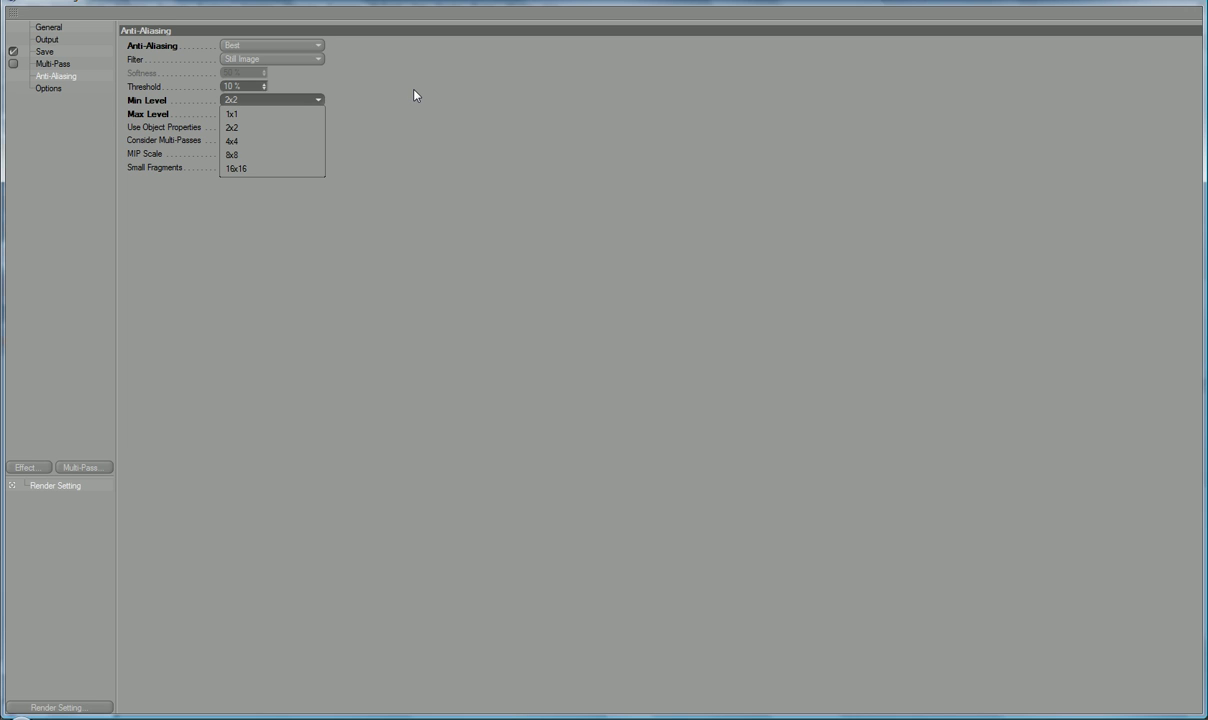
{"action": "left_click", "coordinate": [255, 126]}
- Set the minimum anti-aliasing level to 1x1 and the maximum level to 4x4
{"action": "left_click", "coordinate": [258, 101]}
{"action": "left_click", "coordinate": [258, 114]}
{"action": "left_click", "coordinate": [258, 113]}
{"action": "left_click", "coordinate": [248, 142]}
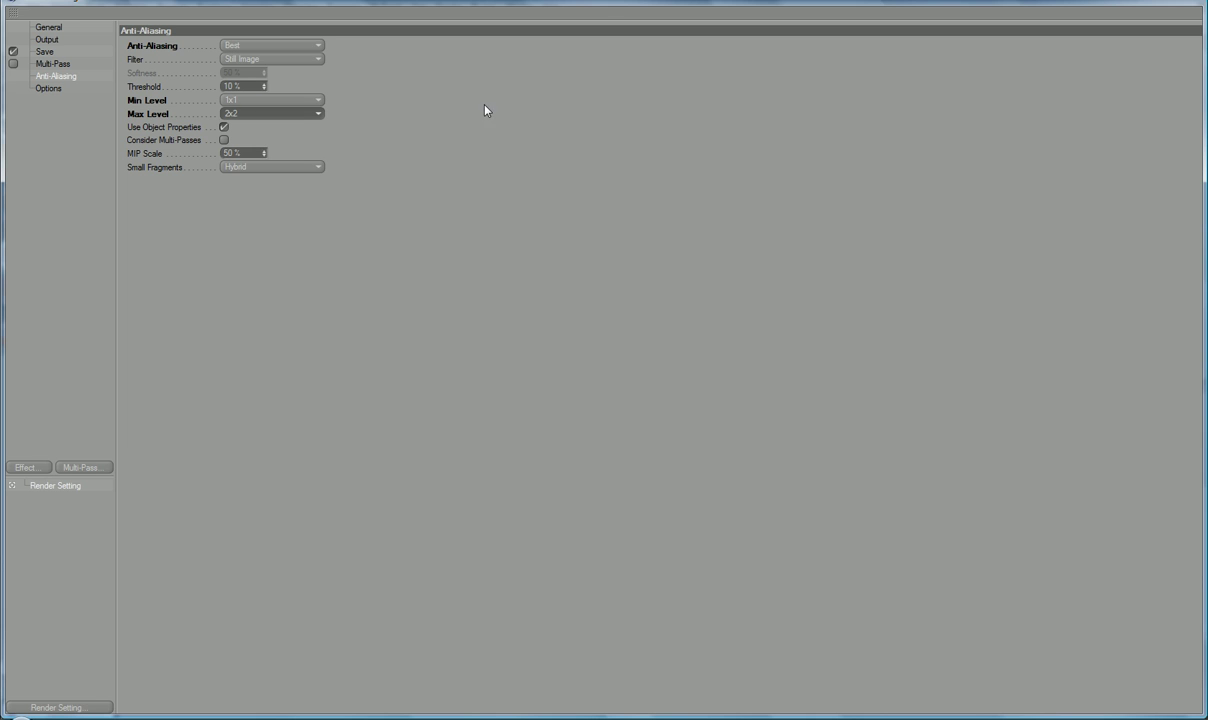
{"action": "left_click", "coordinate": [298, 114]}
{"action": "left_click", "coordinate": [285, 154]}
- Add the Ambient Occlusion effect to the render settings
{"action": "left_click", "coordinate": [41, 89]}
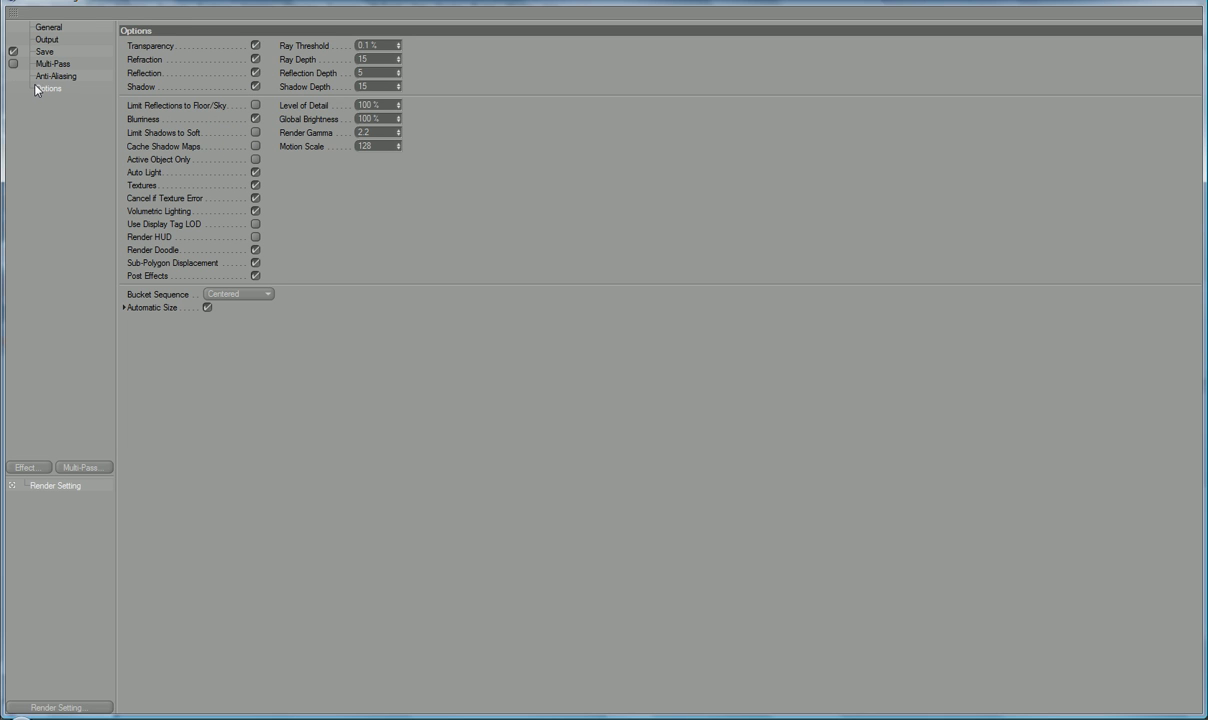
{"action": "left_click", "coordinate": [26, 468]}
{"action": "left_click", "coordinate": [66, 438]}
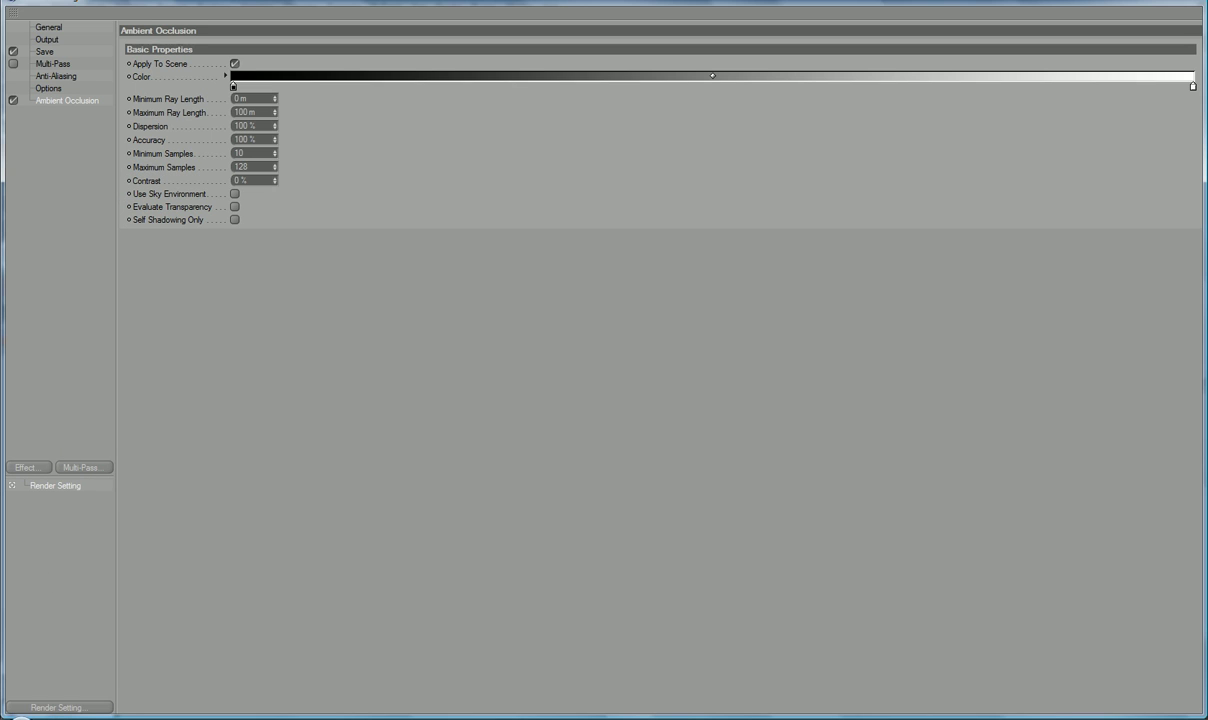
- Set the ambient occlusion's maximum ray length to 160 m and its contrast to 40%
{"action": "left_click_drag", "start_coordinate": [249, 112], "coordinate": [185, 93]}
{"action": "type", "text": "160"}
{"action": "key", "text": "Tab"}
{"action": "key", "text": "Tab"}
{"action": "key", "text": "Tab"}
{"action": "key", "text": "Tab"}
{"action": "key", "text": "Tab"}
{"action": "type", "text": "40"}
{"action": "key", "text": "Return"}
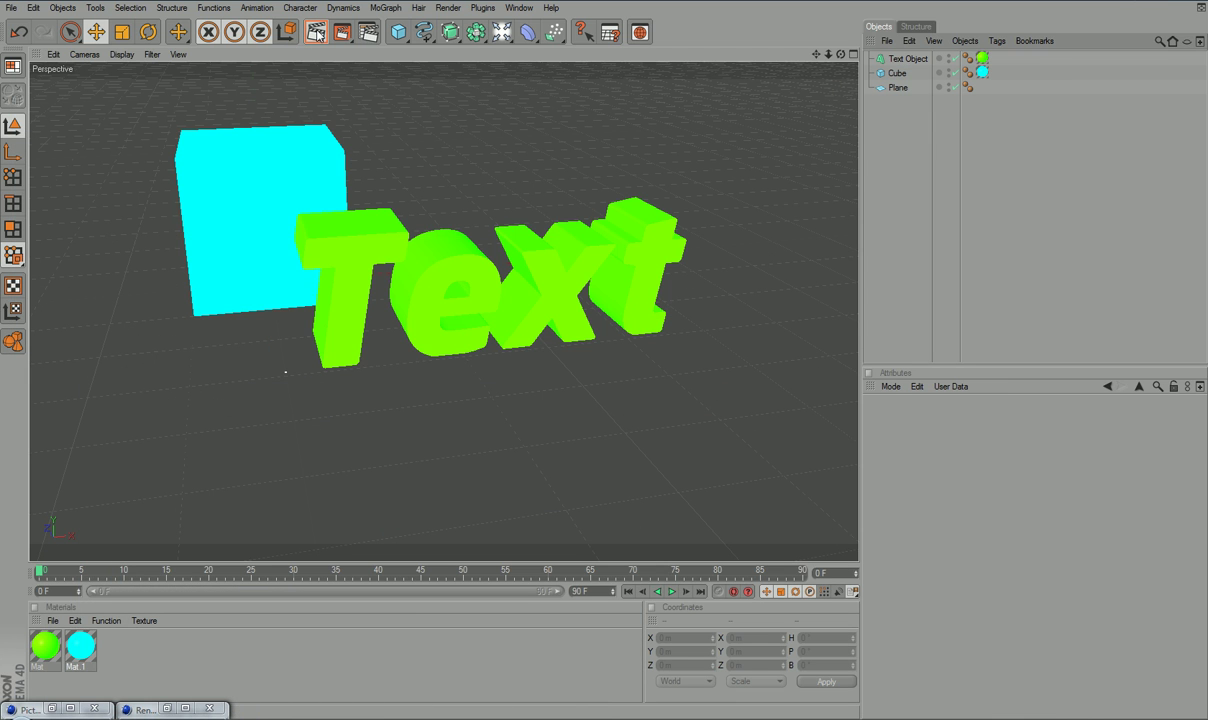
- Render the perspective view as a preview and review the render's save settings
{"action": "left_click", "coordinate": [316, 33]}
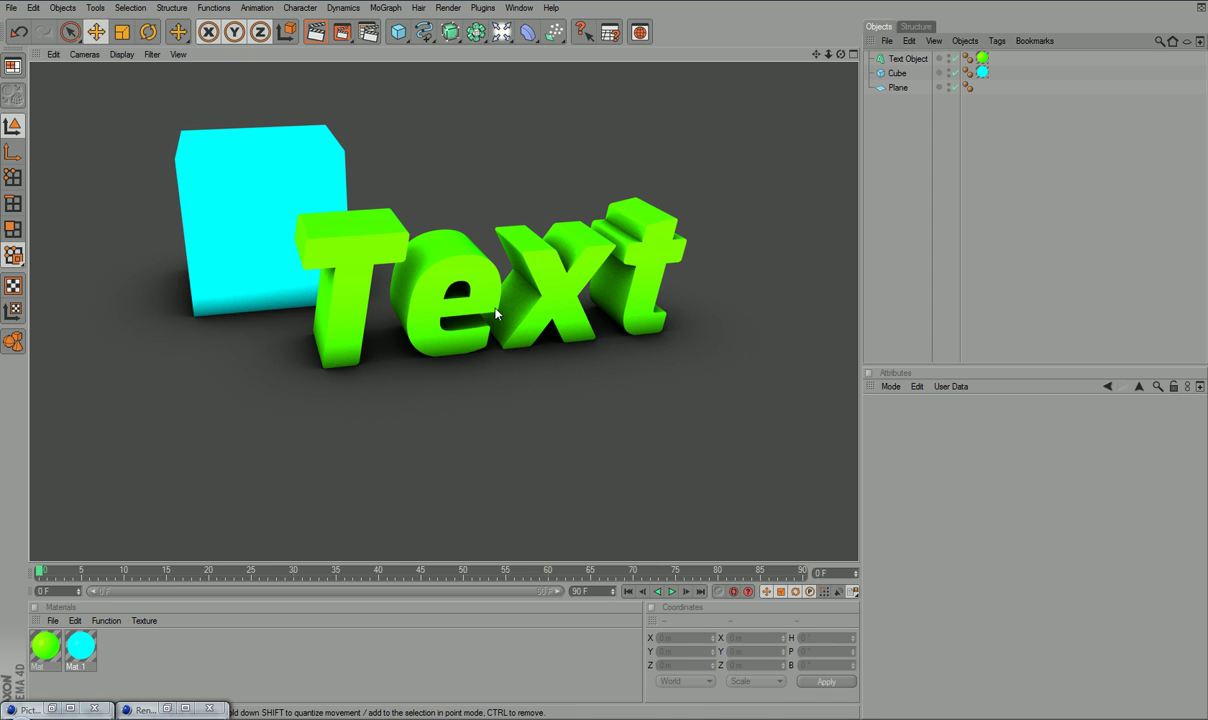
{"action": "left_click", "coordinate": [448, 8]}
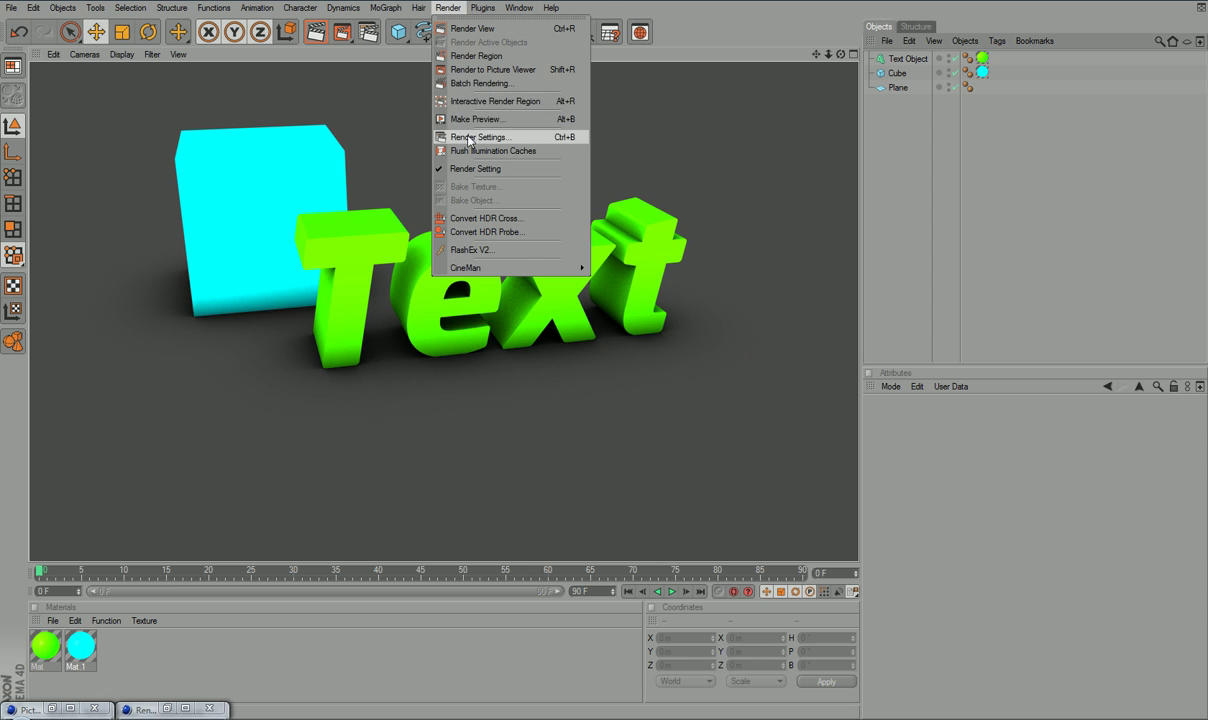
{"action": "left_click", "coordinate": [469, 138]}
{"action": "left_click", "coordinate": [48, 88]}
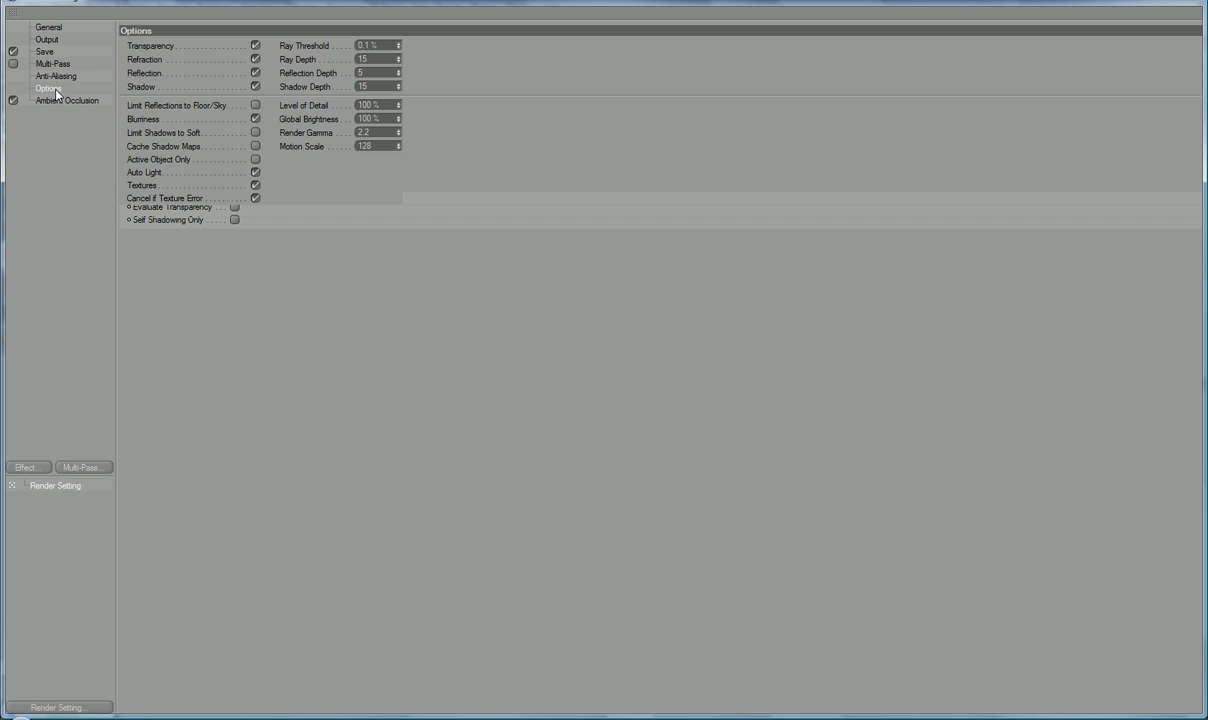
{"action": "left_click", "coordinate": [44, 51]}
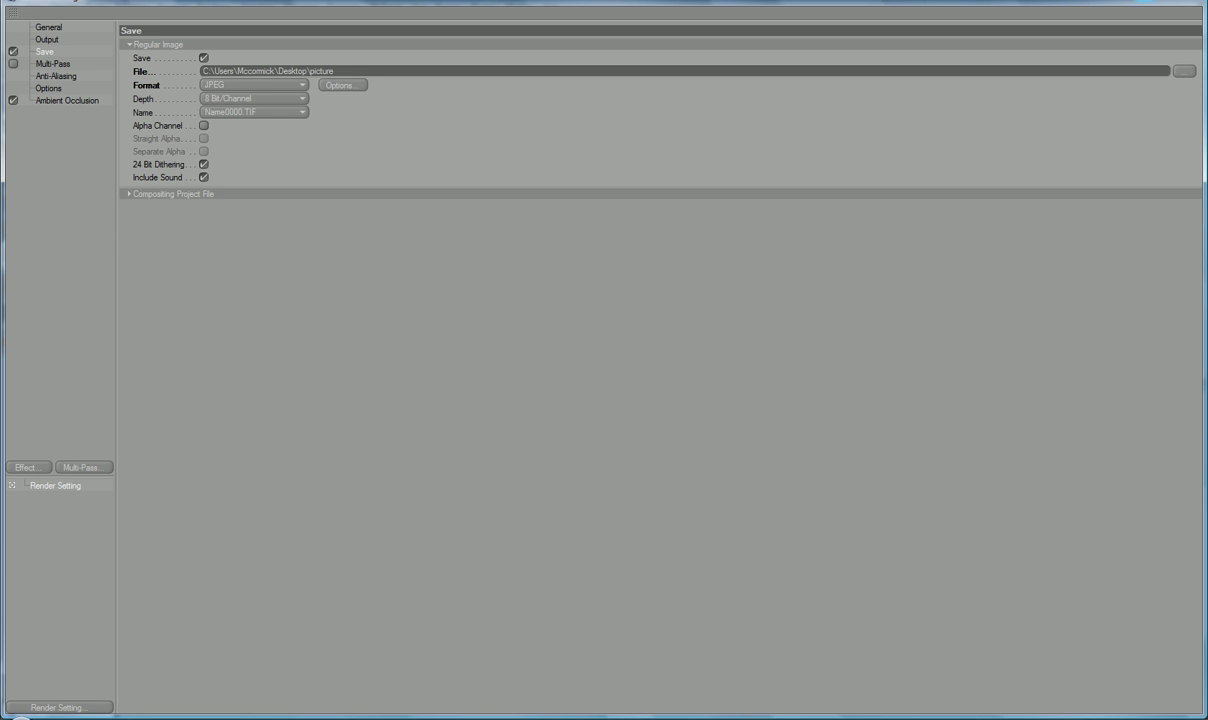
{"action": "left_click", "coordinate": [1178, 3]}
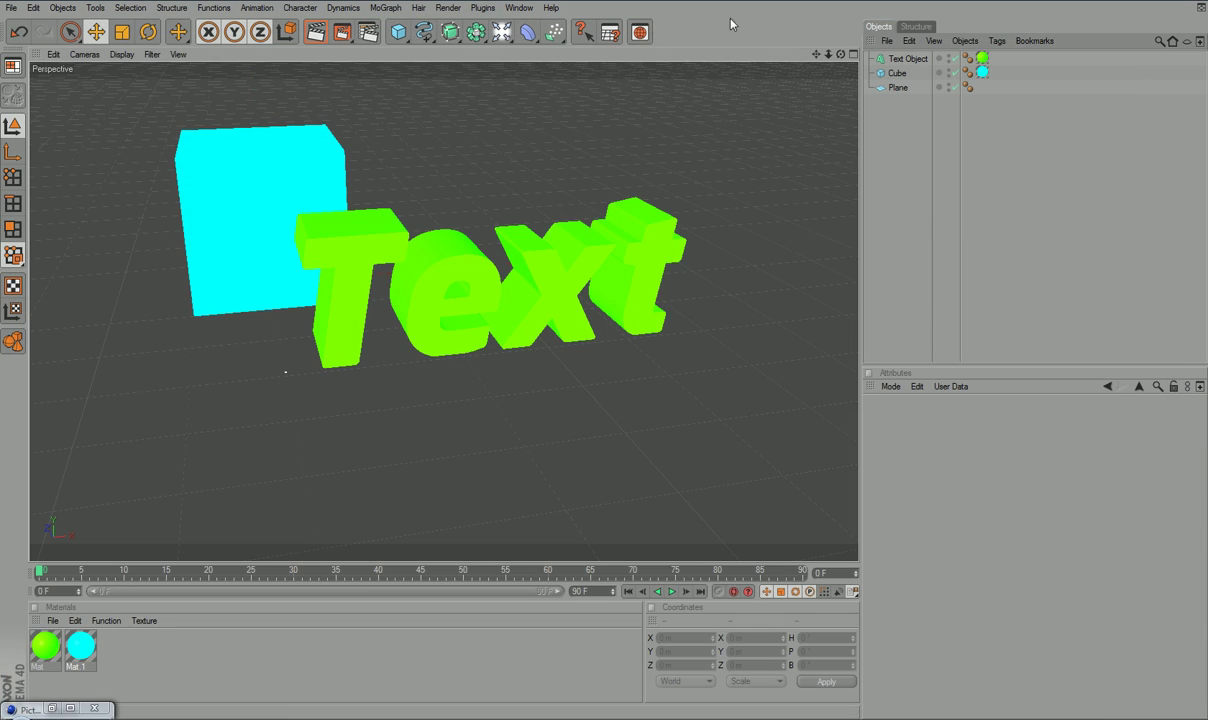
- Try to render the scene to the Picture Viewer, keeping the external render already in progress running
{"action": "left_click", "coordinate": [343, 33]}
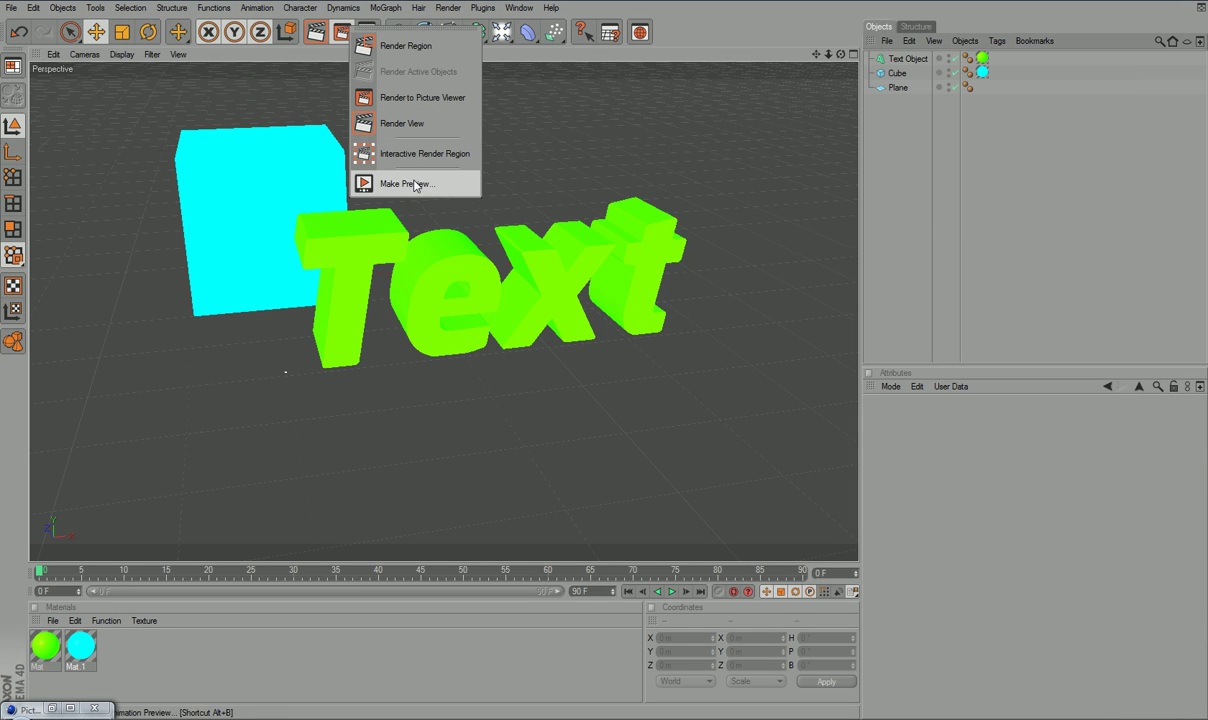
{"action": "left_click", "coordinate": [418, 97]}
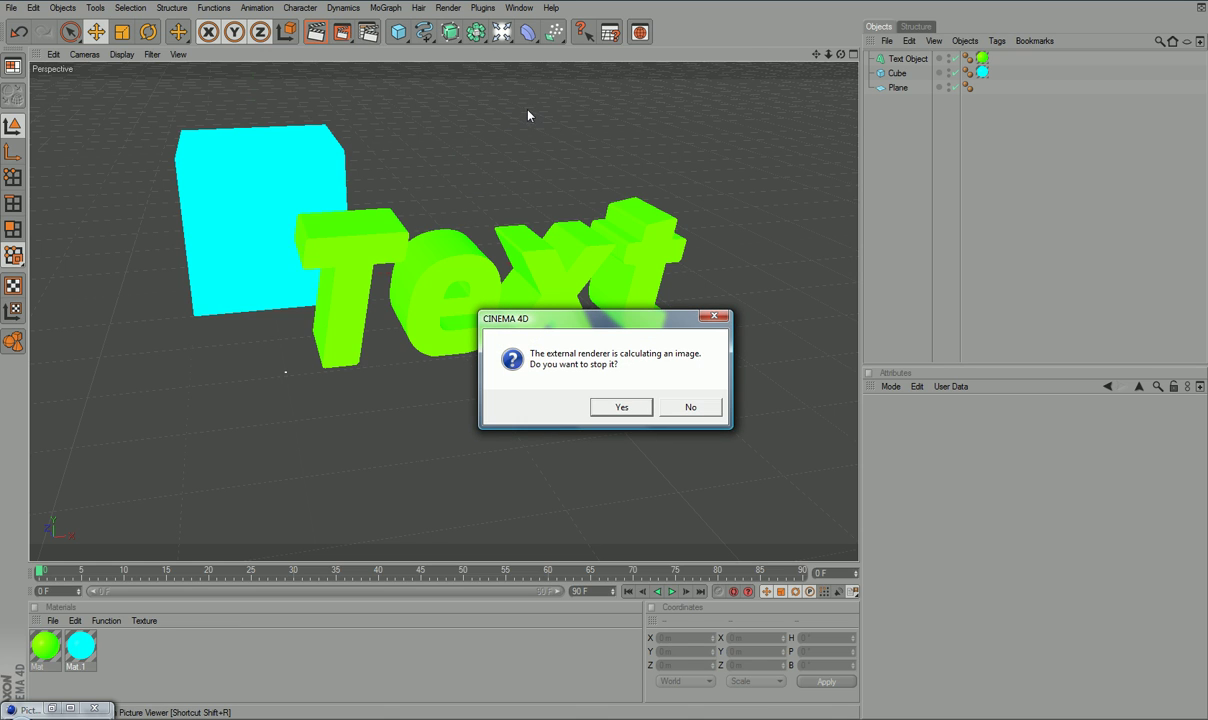
{"action": "left_click", "coordinate": [690, 407]}
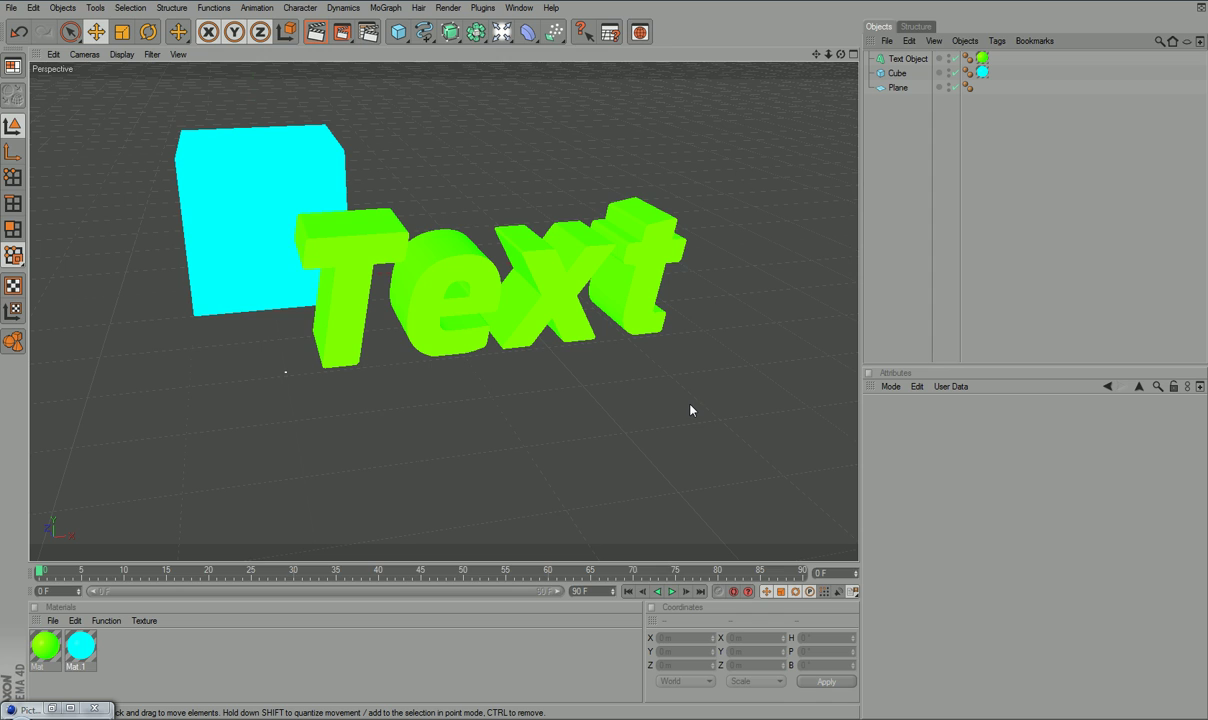
{"action": "left_click", "coordinate": [338, 36]}
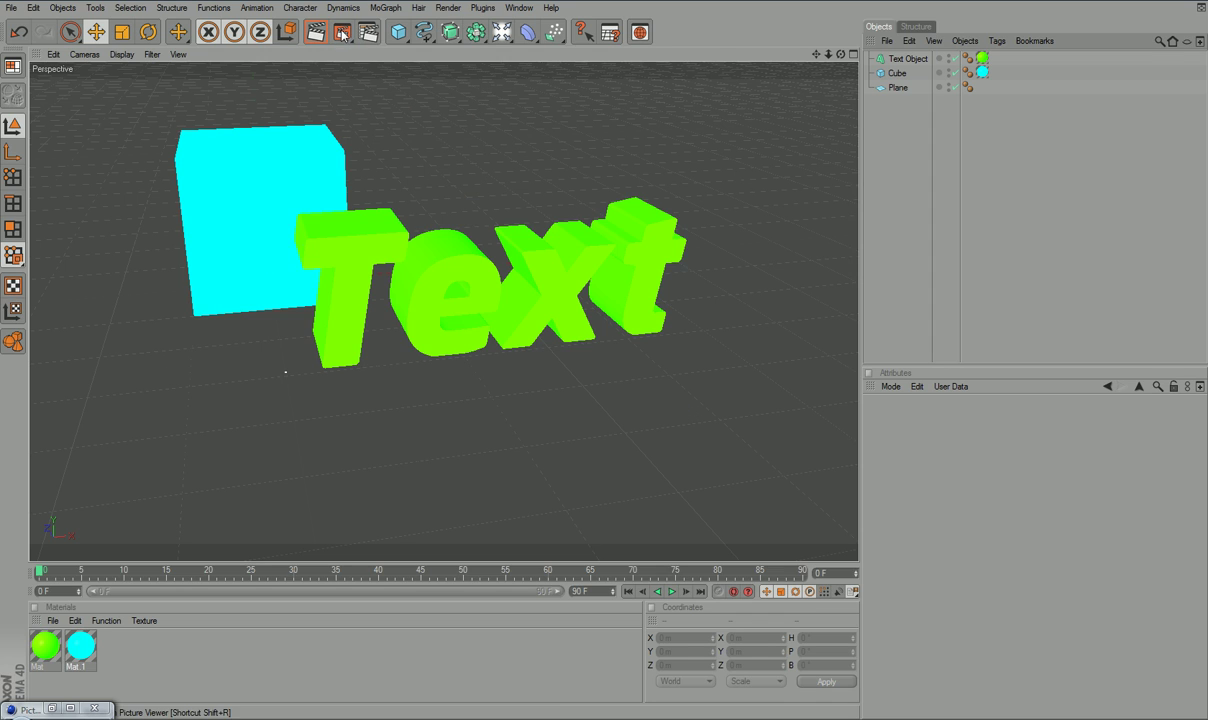
{"action": "left_click_drag", "start_coordinate": [341, 32], "coordinate": [385, 97]}
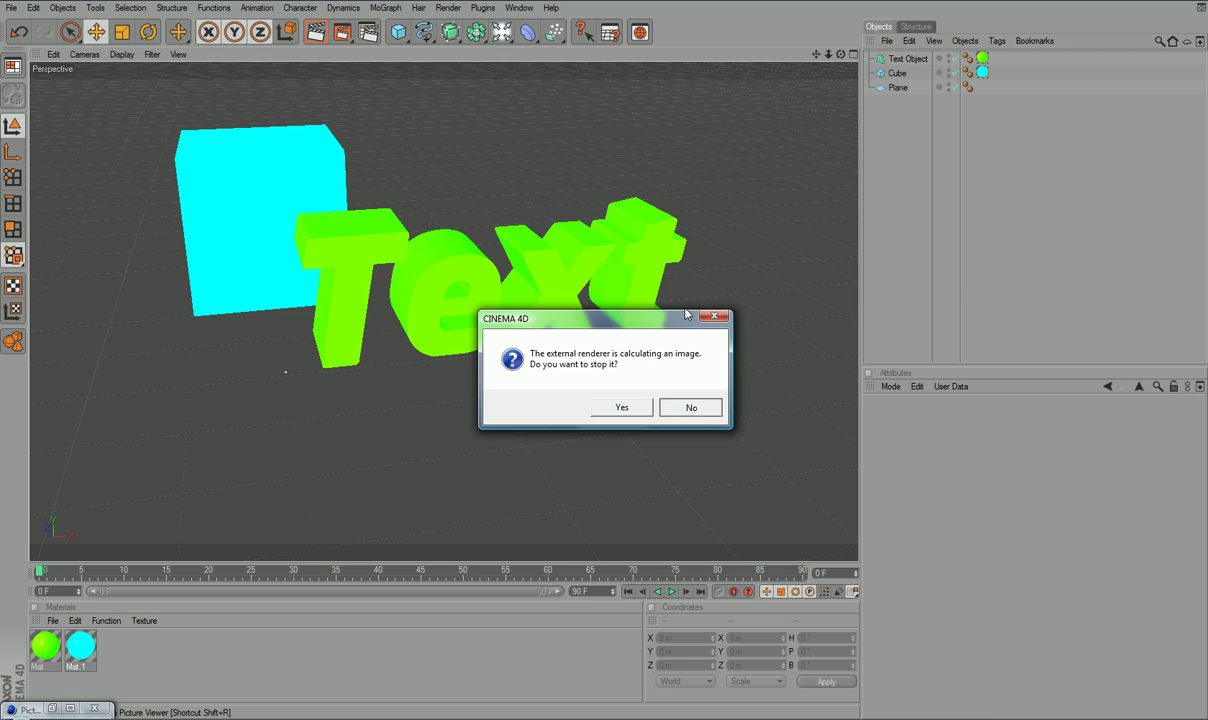
{"action": "left_click", "coordinate": [690, 407]}
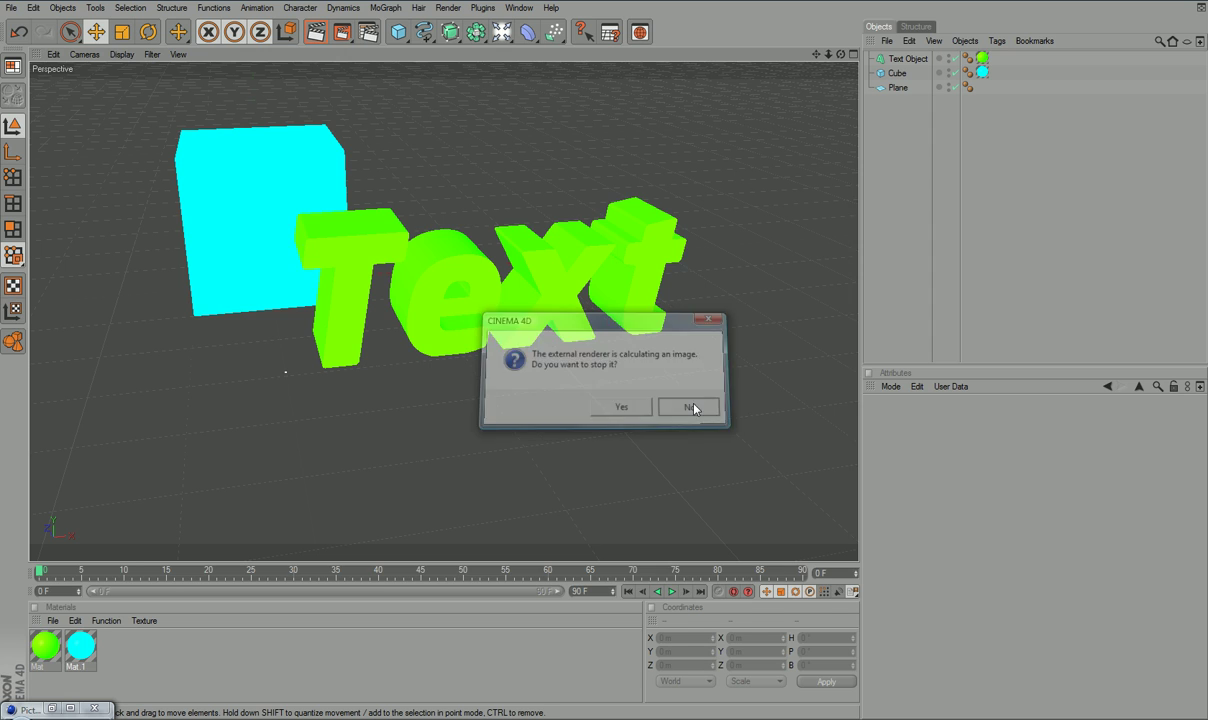
{"action": "left_click", "coordinate": [278, 316]}
{"action": "left_click", "coordinate": [1030, 210]}
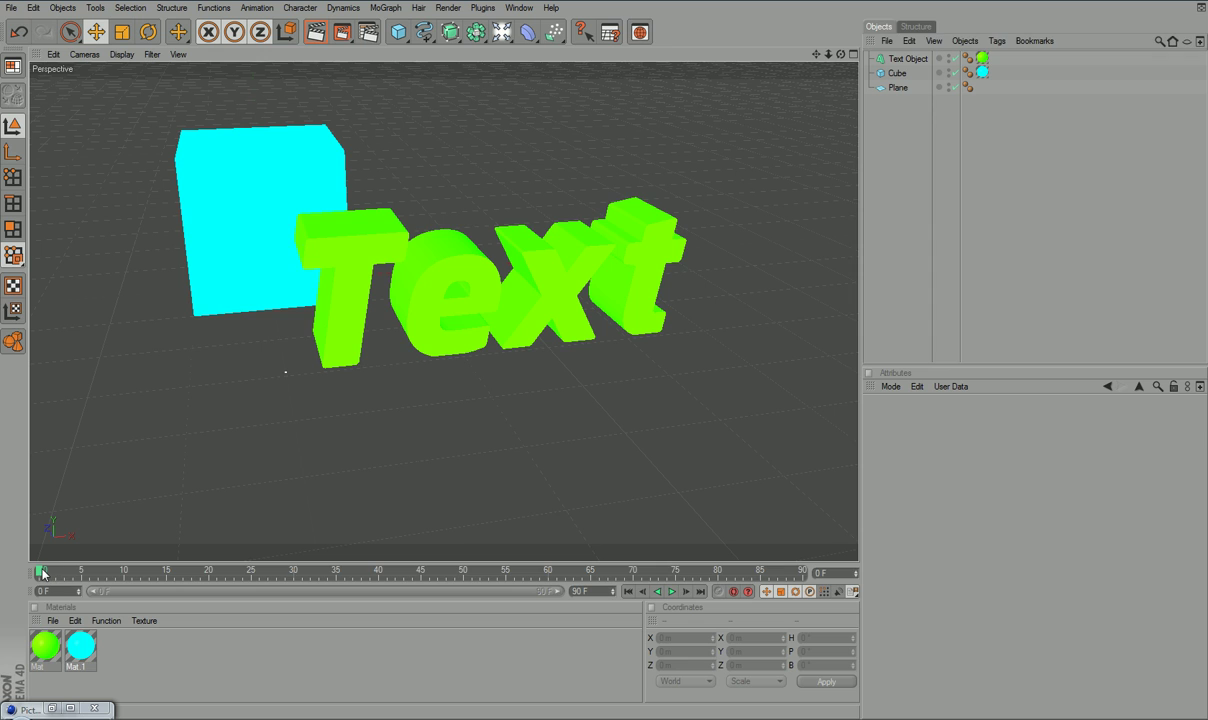
{"action": "left_click_drag", "start_coordinate": [56, 574], "coordinate": [40, 545]}
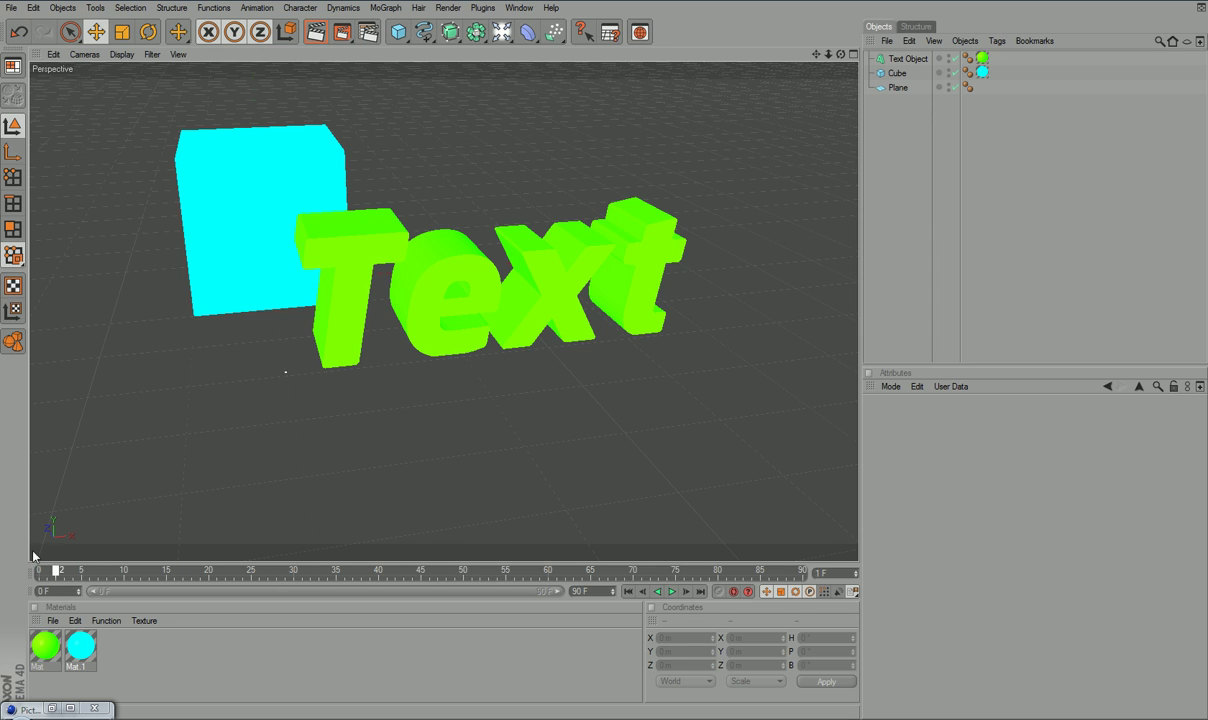
- Keyframe the text object's position at frames 0 and 15, moving it to about -139 m on X at frame 15
{"action": "left_click", "coordinate": [916, 61]}
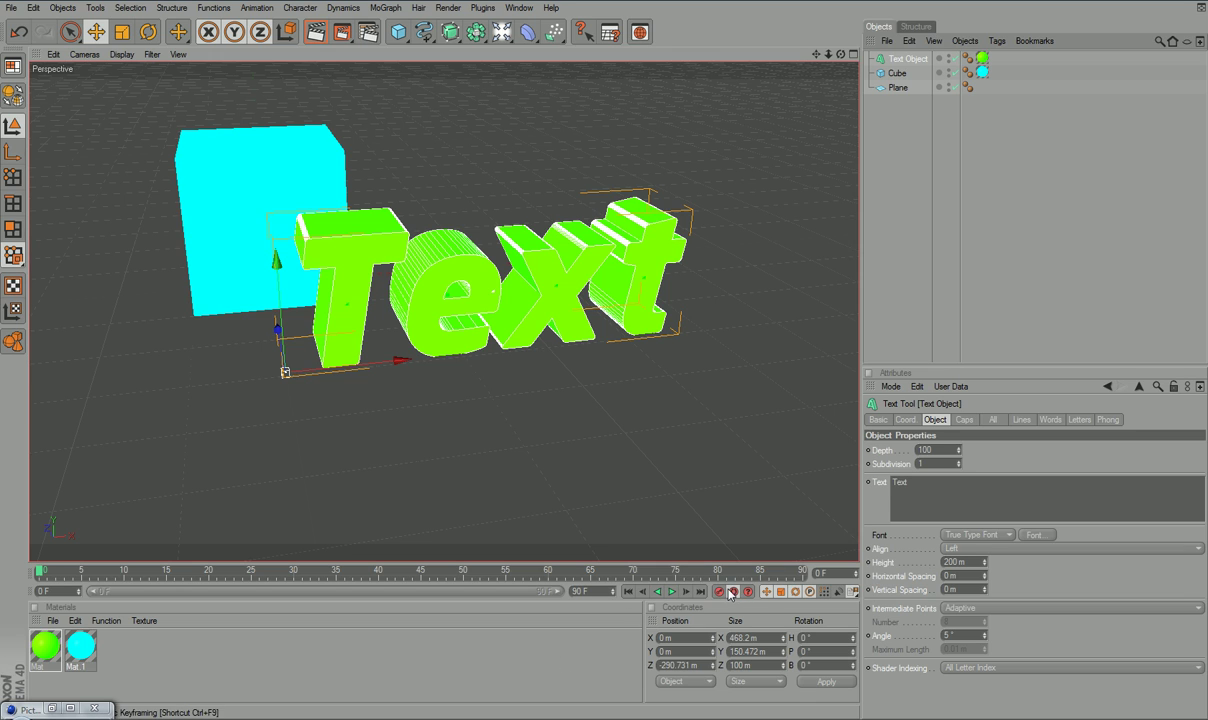
{"action": "left_click_drag", "start_coordinate": [45, 572], "coordinate": [167, 576]}
{"action": "left_click_drag", "start_coordinate": [403, 373], "coordinate": [268, 376]}
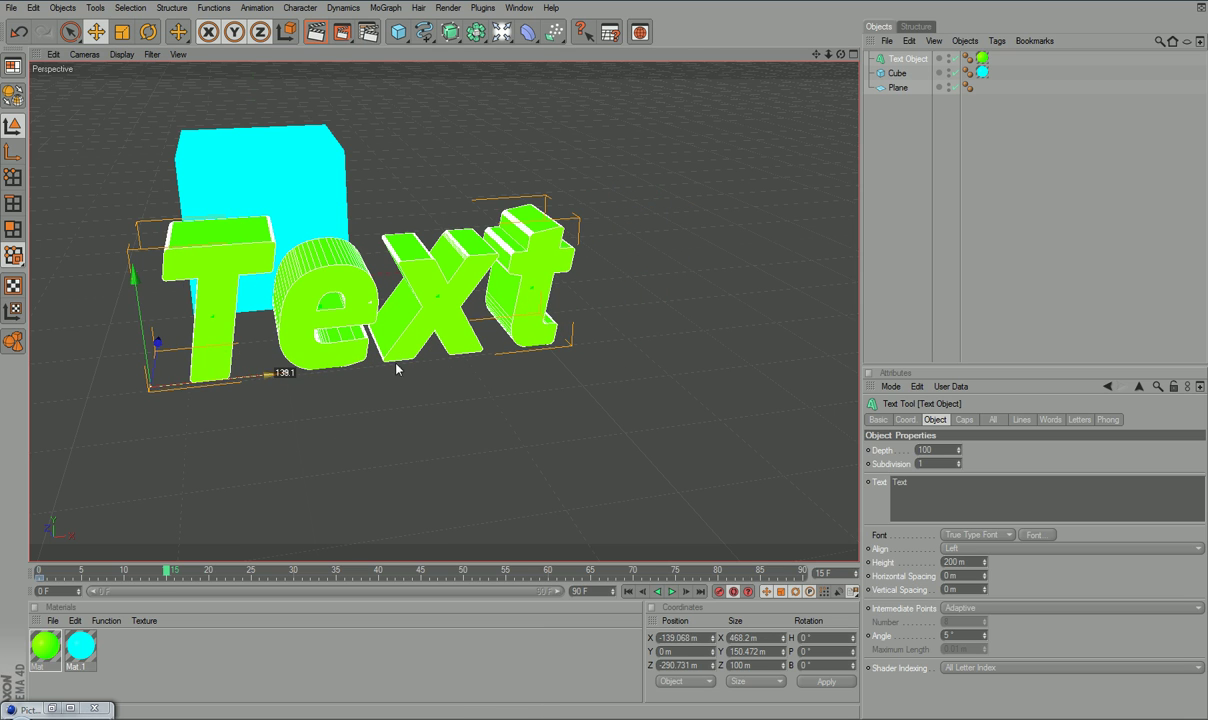
{"action": "left_click", "coordinate": [716, 595]}
- Play the text animation from frame 0 to check the movement
{"action": "left_click_drag", "start_coordinate": [167, 574], "coordinate": [20, 580]}
{"action": "left_click", "coordinate": [672, 591]}
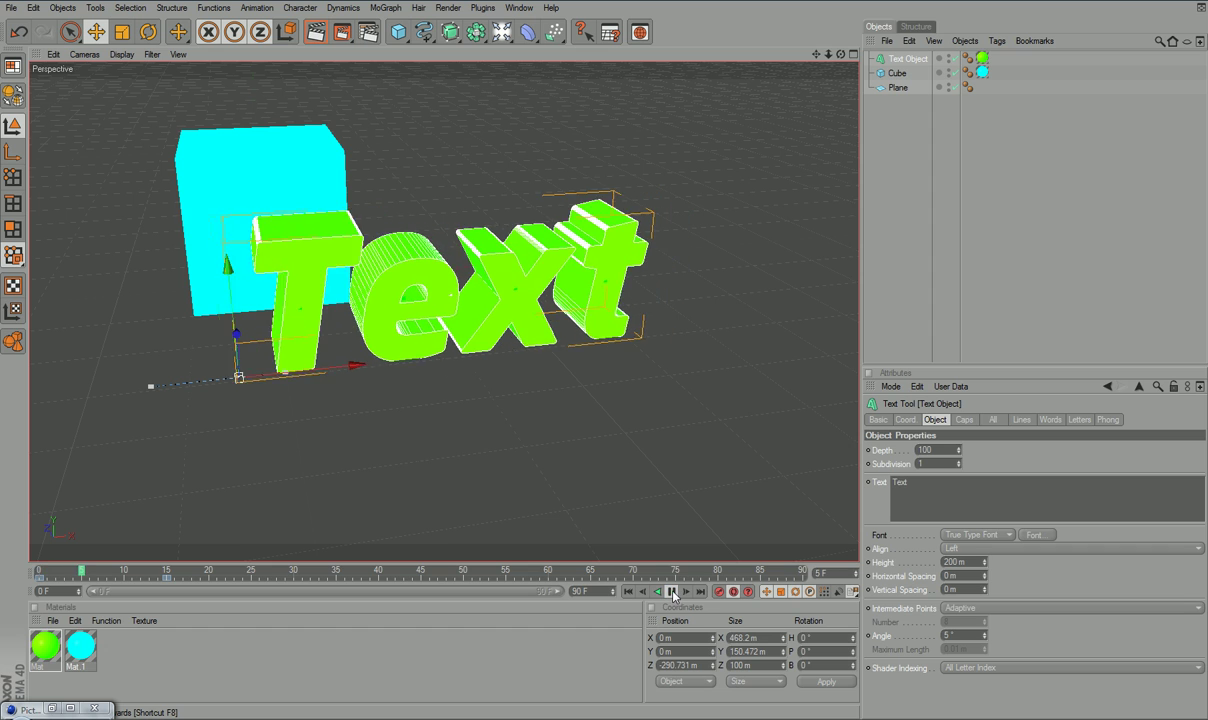
{"action": "left_click", "coordinate": [672, 591]}
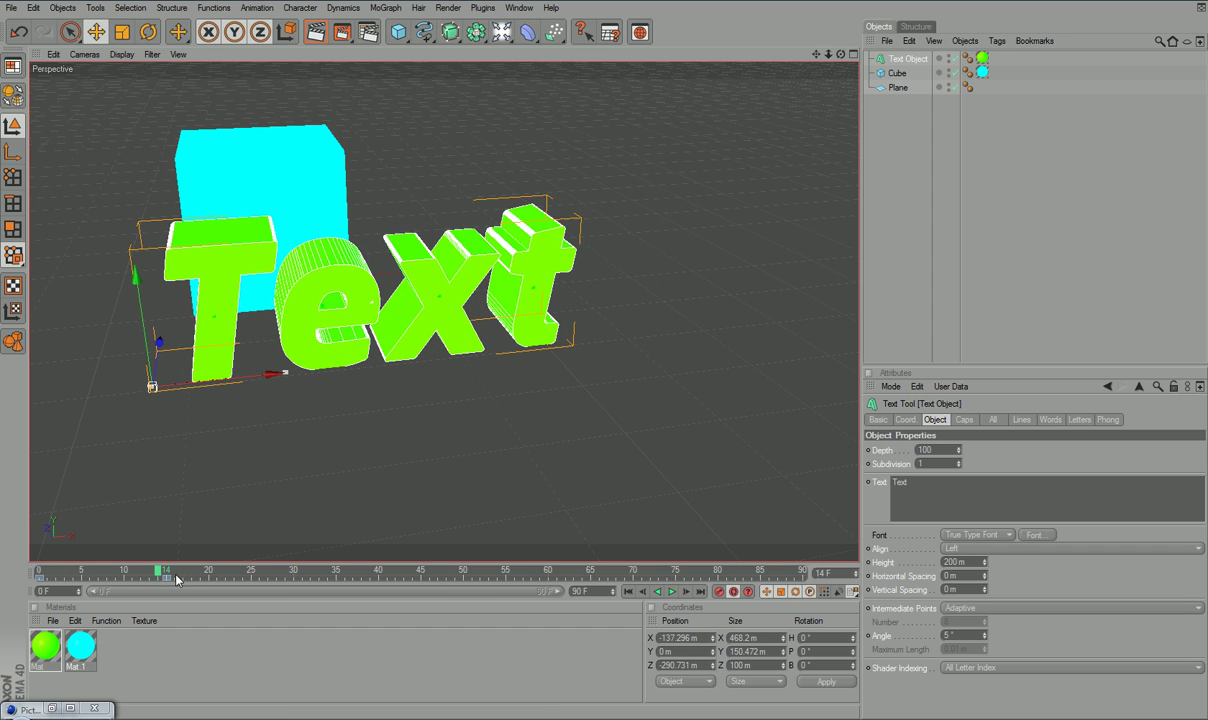
- Shift the text's second keyframe to frame 20 and replay the animation from the start
{"action": "mouse_move", "coordinate": [168, 582]}
{"action": "left_mouse_down"}
{"action": "mouse_move", "coordinate": [224, 573]}
{"action": "mouse_move", "coordinate": [160, 570]}
{"action": "mouse_move", "coordinate": [186, 572]}
{"action": "left_mouse_up"}
{"action": "left_click", "coordinate": [628, 591]}
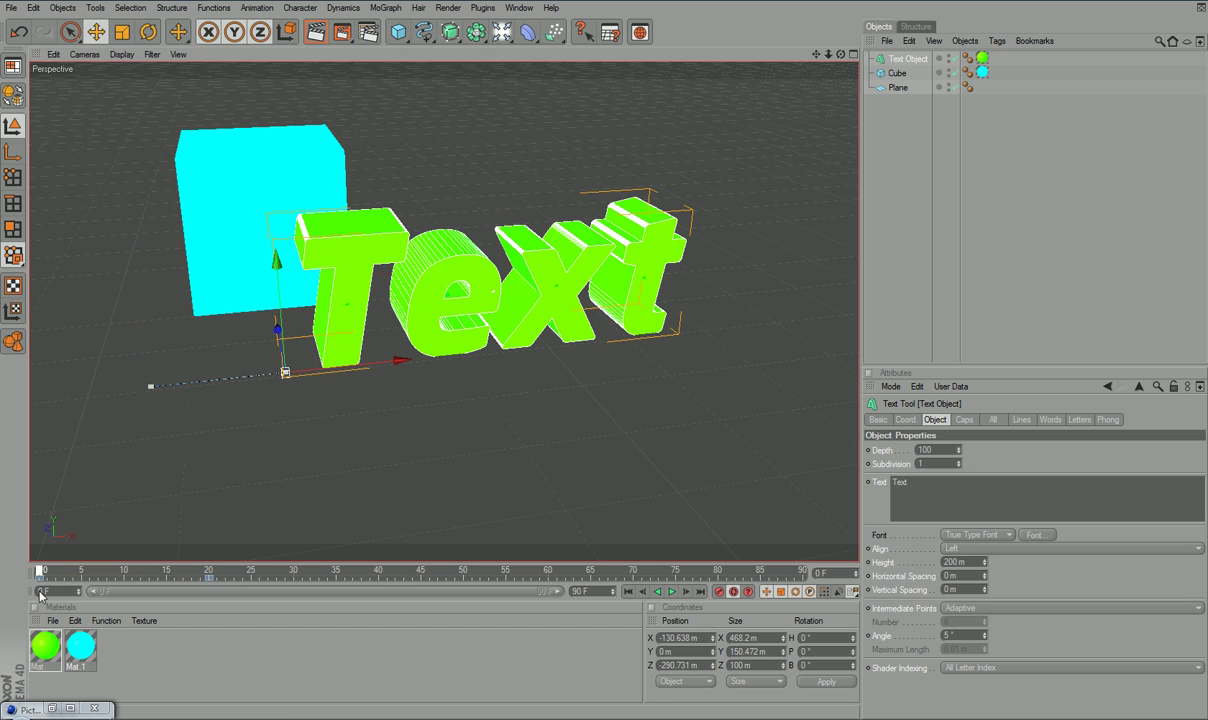
{"action": "left_click", "coordinate": [667, 592]}
{"action": "left_click", "coordinate": [671, 592]}
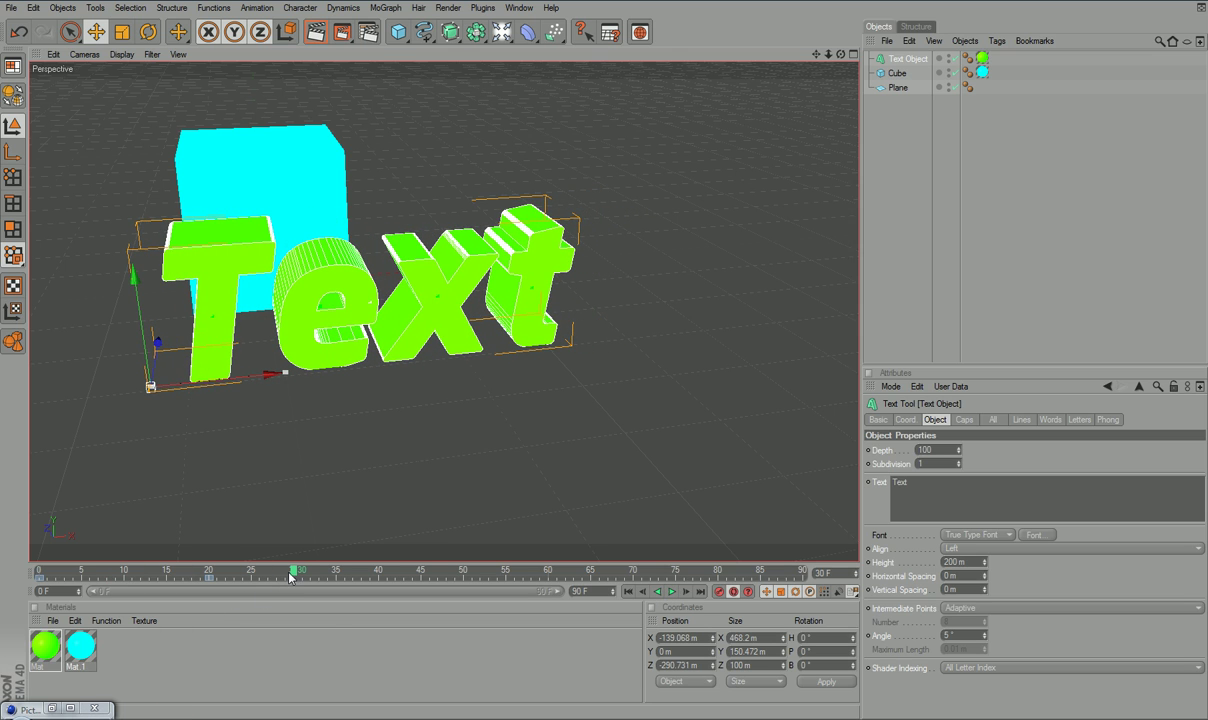
- Extend the end of the project timeline to frame 180
{"action": "left_click_drag", "start_coordinate": [293, 573], "coordinate": [889, 587]}
{"action": "type", "text": "180"}
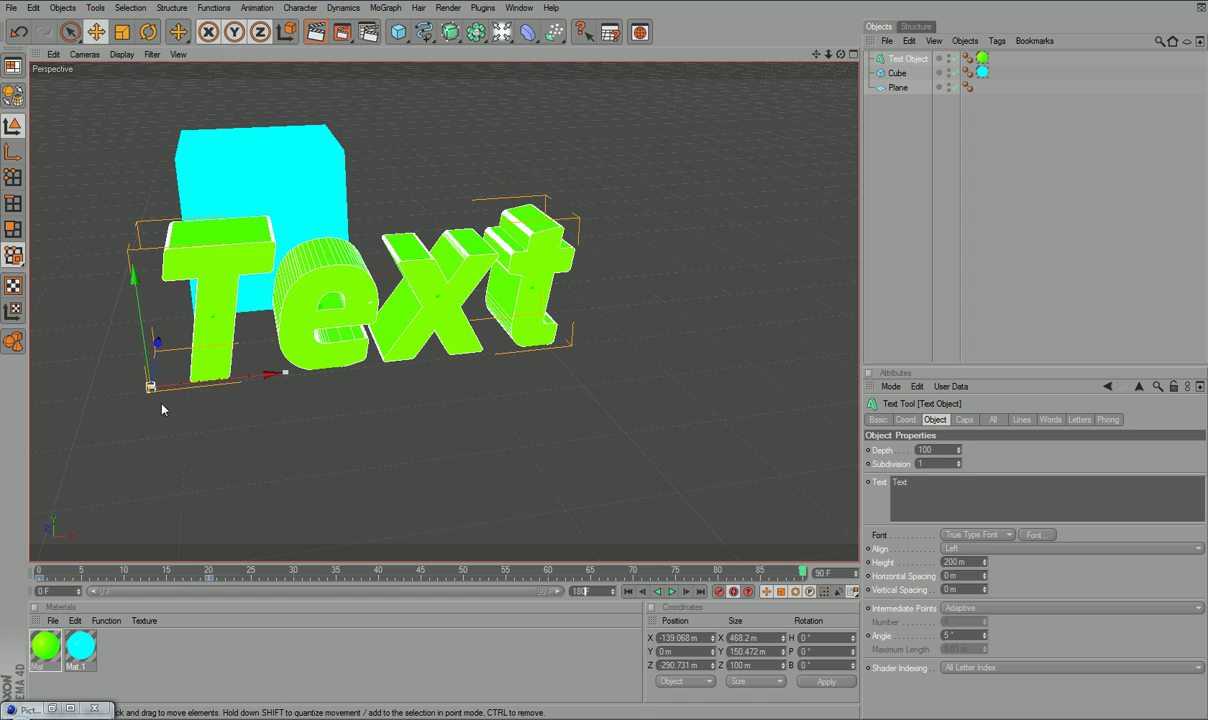
{"action": "key", "text": "Return"}
{"action": "left_click_drag", "start_coordinate": [336, 591], "coordinate": [591, 591]}
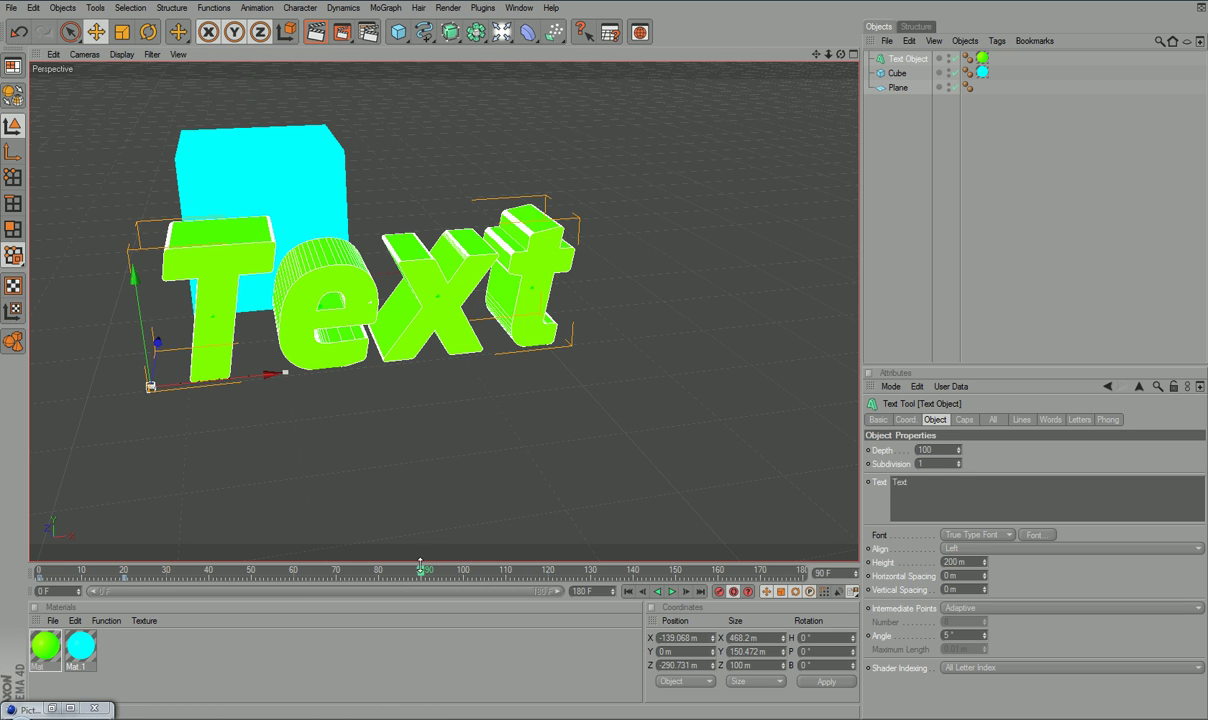
- Set the timeline's end frame to 90 and shift the text's second keyframe to frame 30
{"action": "left_click_drag", "start_coordinate": [584, 591], "coordinate": [572, 591]}
{"action": "type", "text": "90"}
{"action": "key", "text": "Return"}
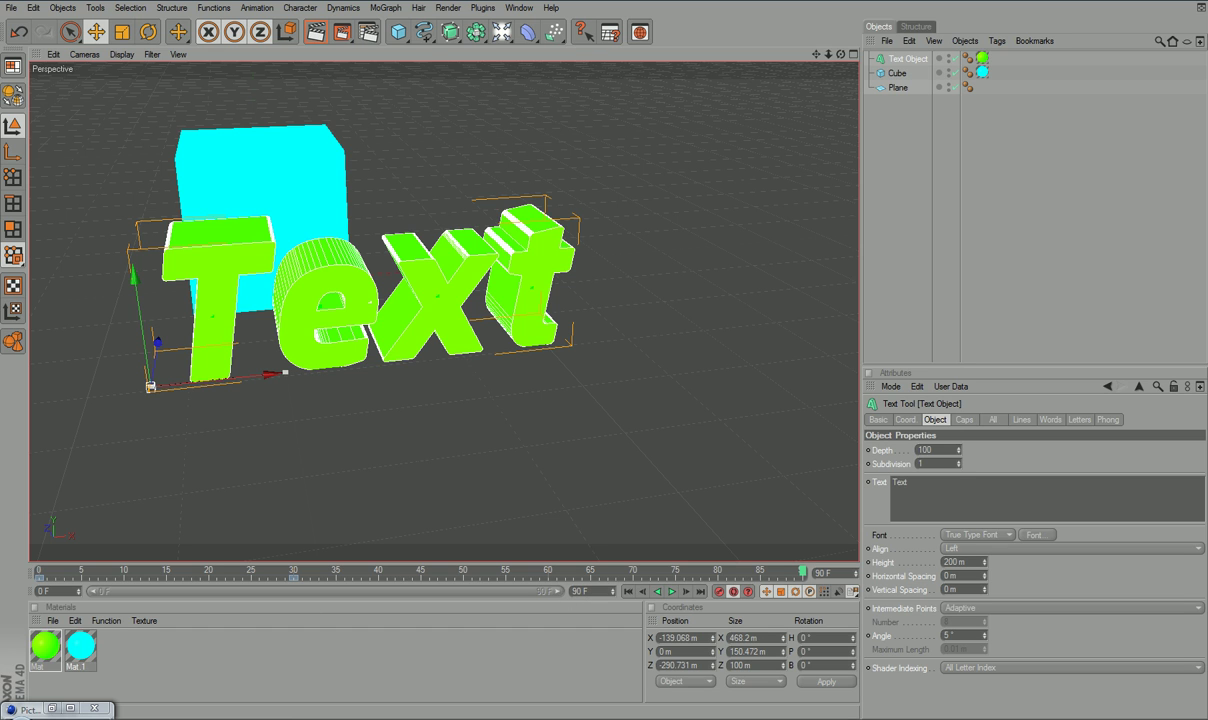
- Set the saved render's file format to QuickTime Movie in the render settings
{"action": "left_click", "coordinate": [448, 7]}
{"action": "left_click", "coordinate": [445, 131]}
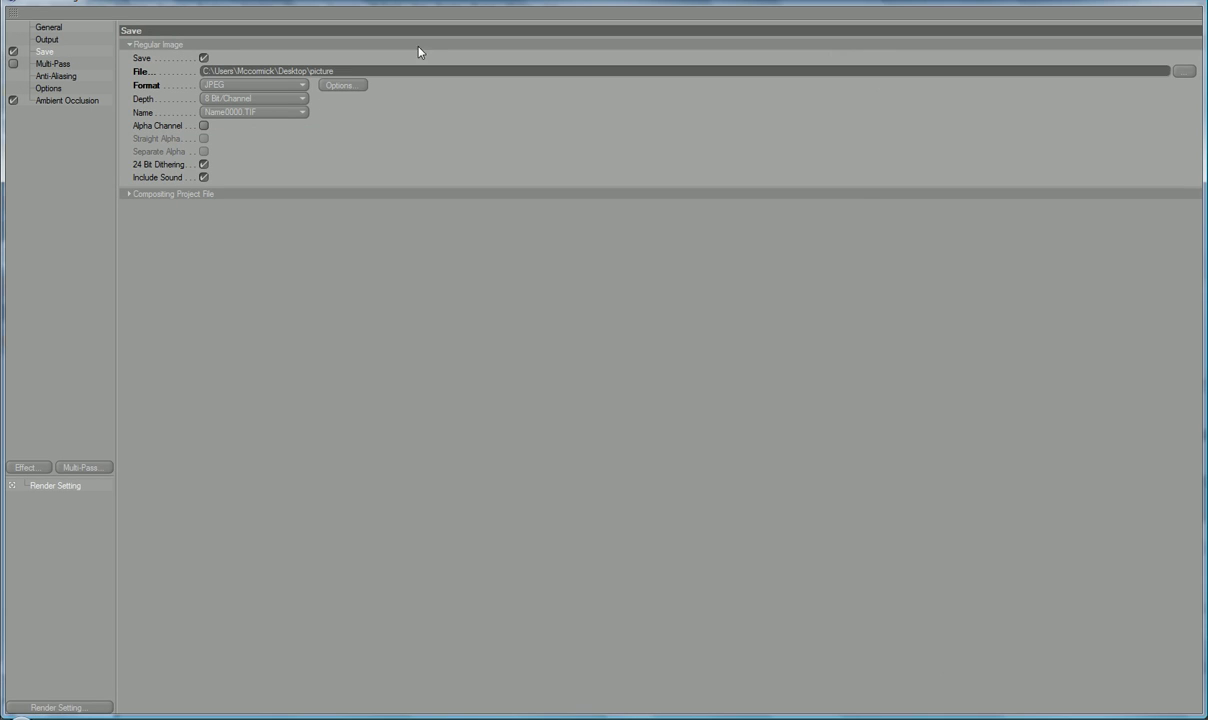
{"action": "left_click", "coordinate": [253, 85]}
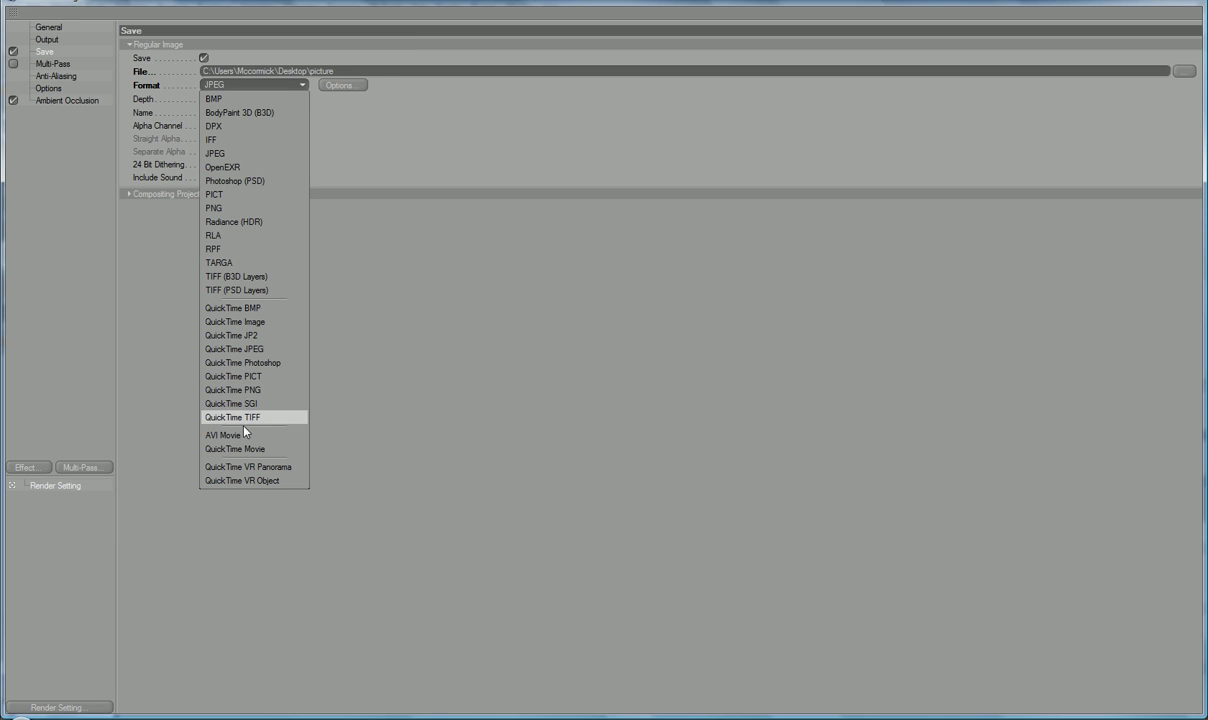
{"action": "left_click", "coordinate": [270, 423]}
- Set the QuickTime compression to 59.94 frames per second with a depth of Millions of Colors+
{"action": "left_click", "coordinate": [353, 89]}
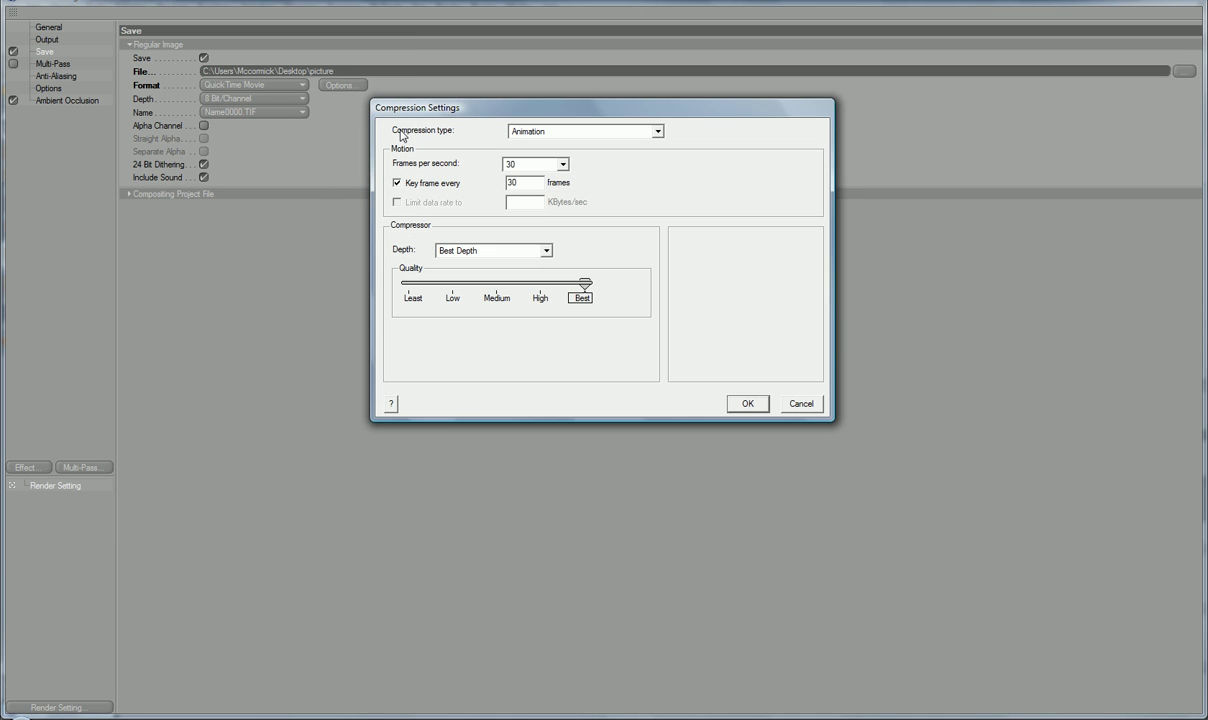
{"action": "left_click", "coordinate": [535, 164]}
{"action": "left_click", "coordinate": [514, 305]}
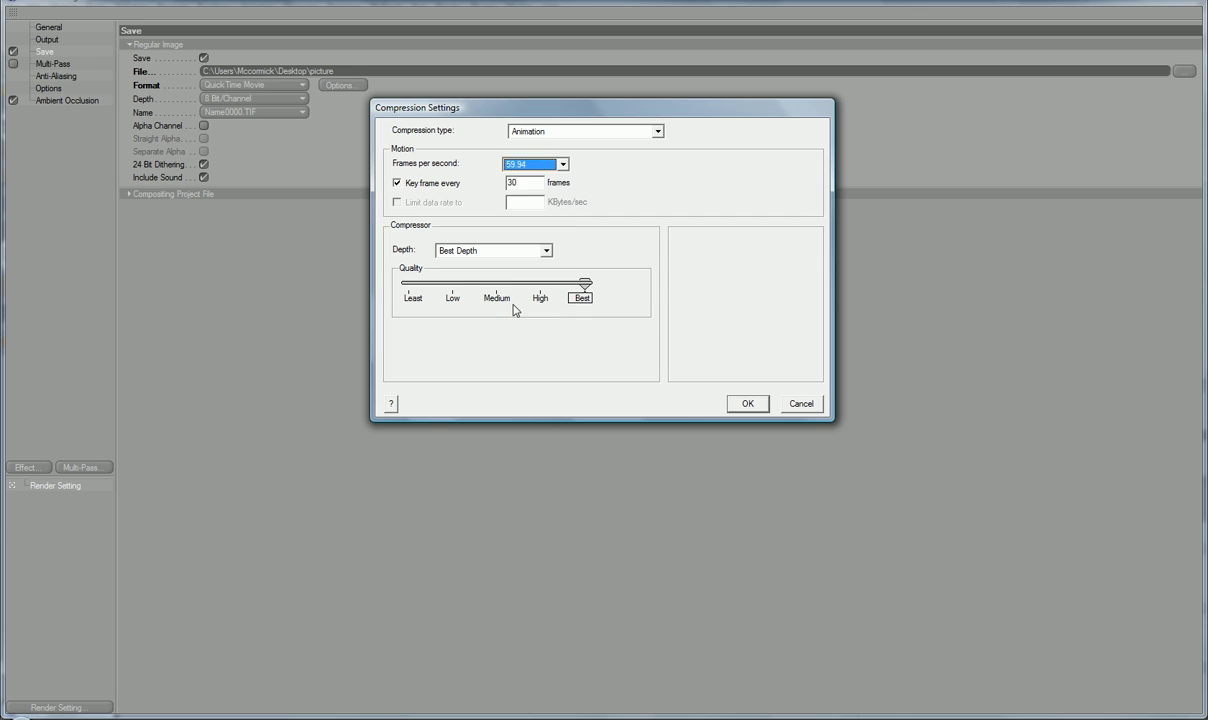
{"action": "left_click", "coordinate": [517, 251]}
{"action": "left_click", "coordinate": [465, 372]}
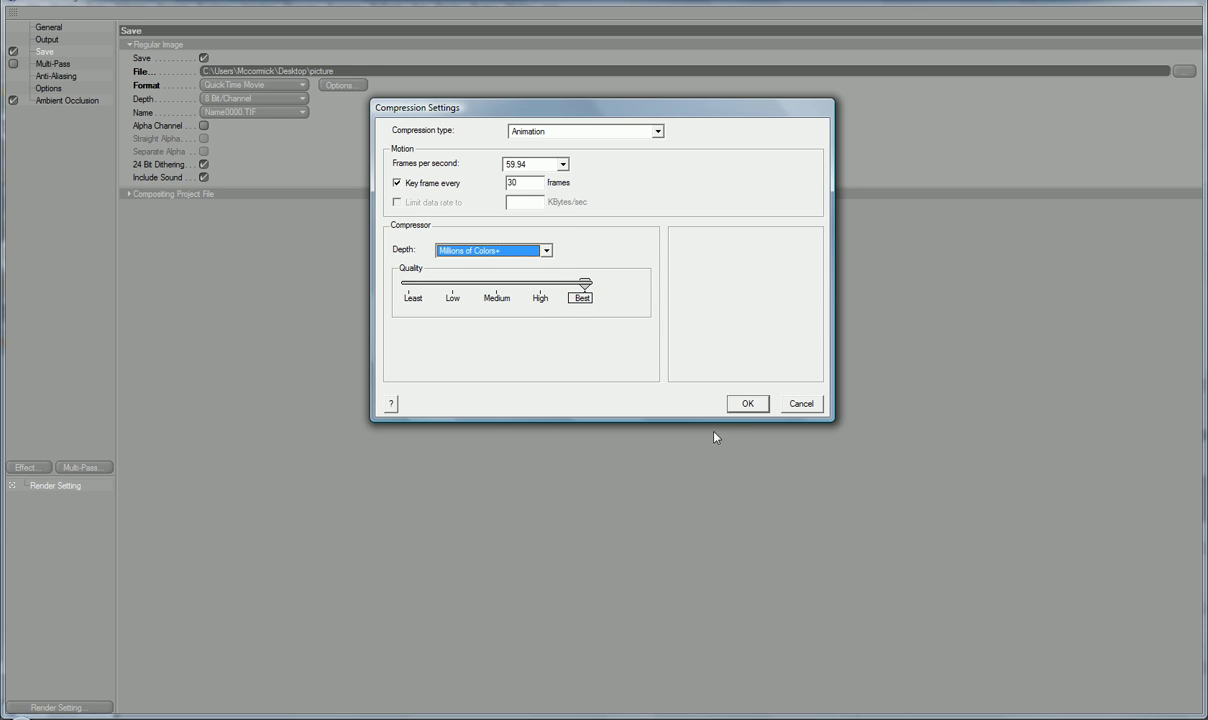
{"action": "left_click", "coordinate": [745, 403]}
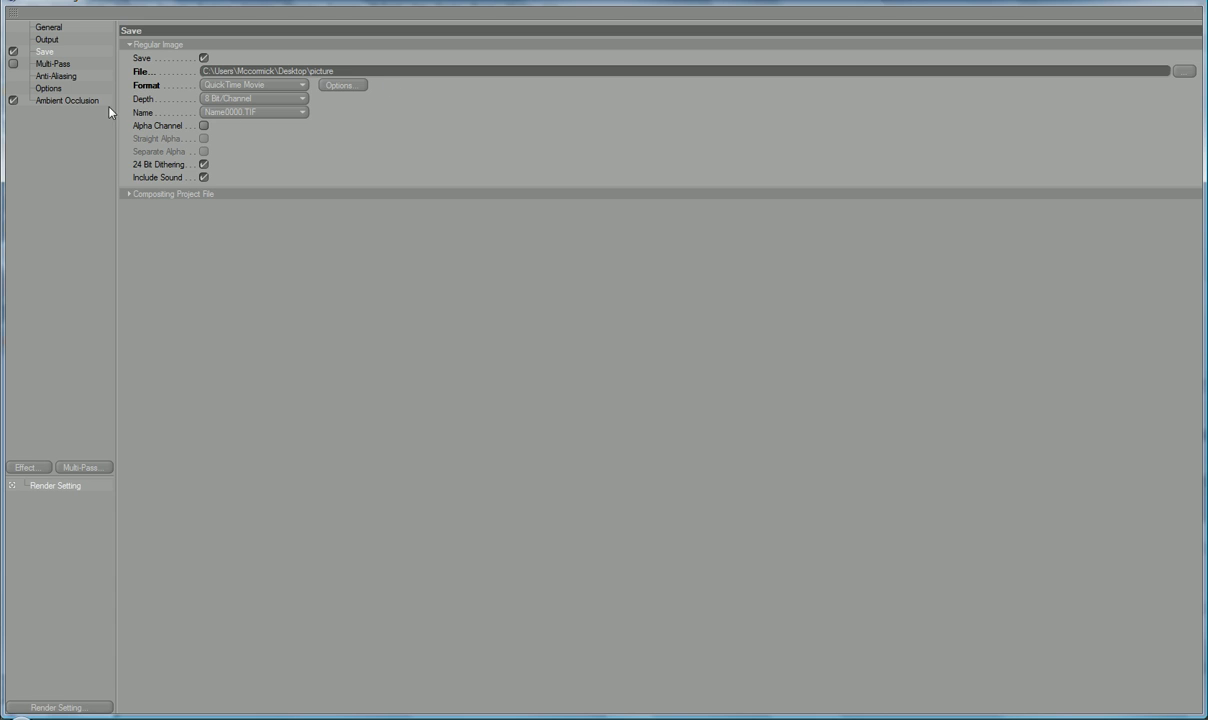
- Set the output frame range to Manual from frame 0 to 30, and return the timeline to frame 0
{"action": "left_click", "coordinate": [70, 100]}
{"action": "left_click", "coordinate": [56, 89]}
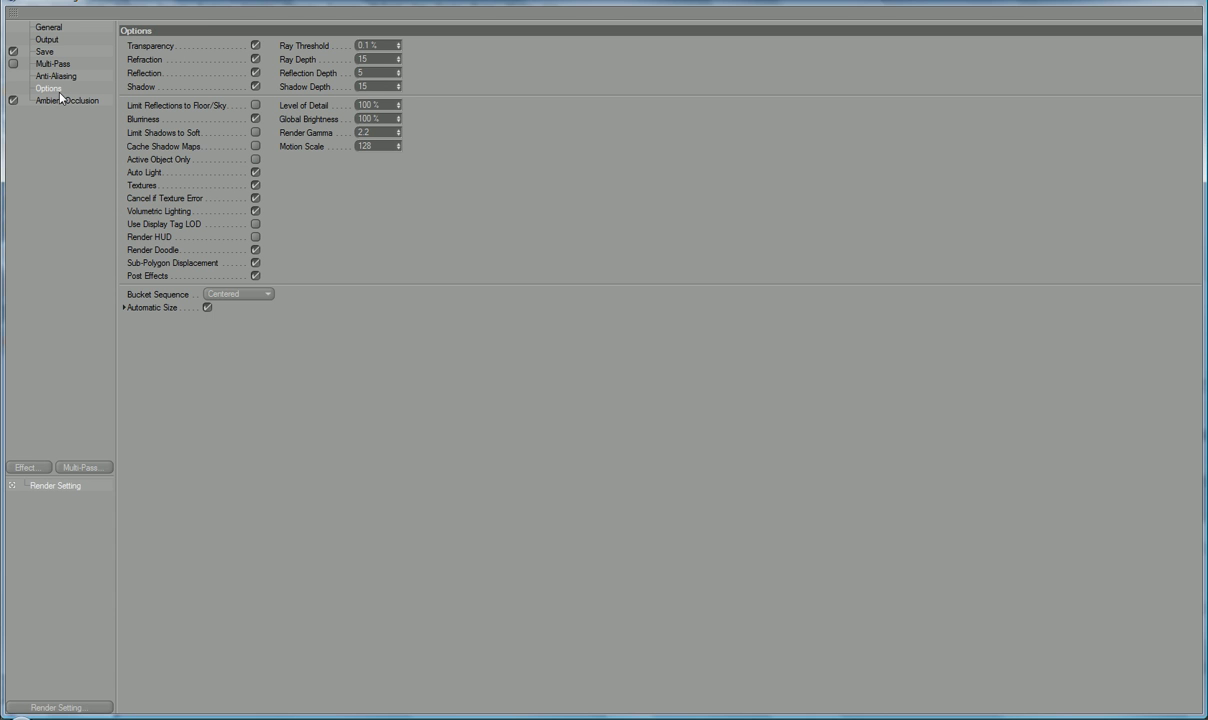
{"action": "left_click", "coordinate": [55, 76]}
{"action": "left_click", "coordinate": [52, 63]}
{"action": "left_click", "coordinate": [47, 51]}
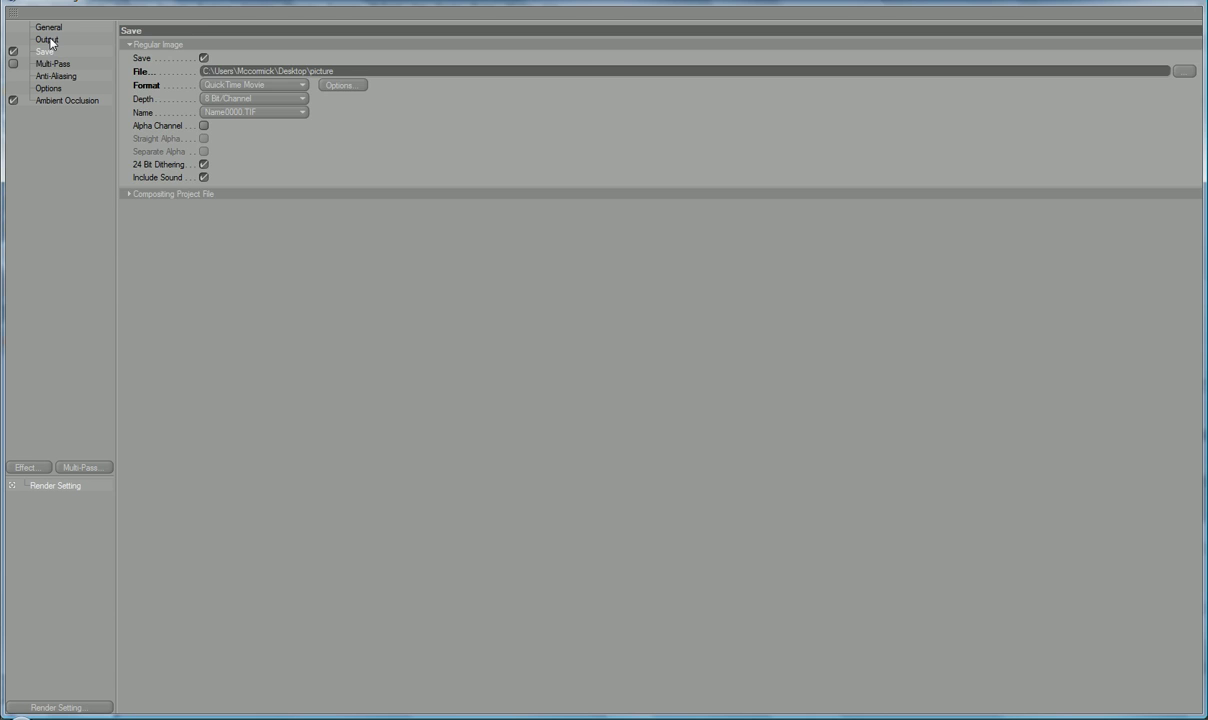
{"action": "left_click", "coordinate": [47, 39]}
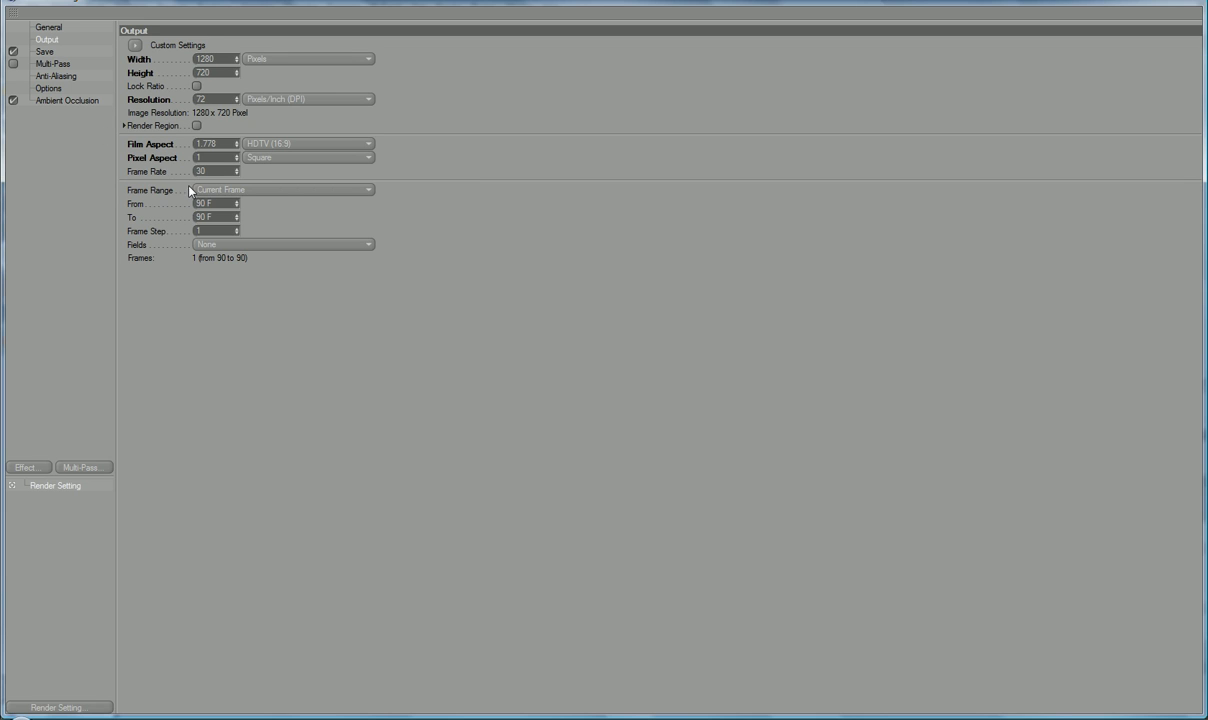
{"action": "left_click", "coordinate": [261, 190]}
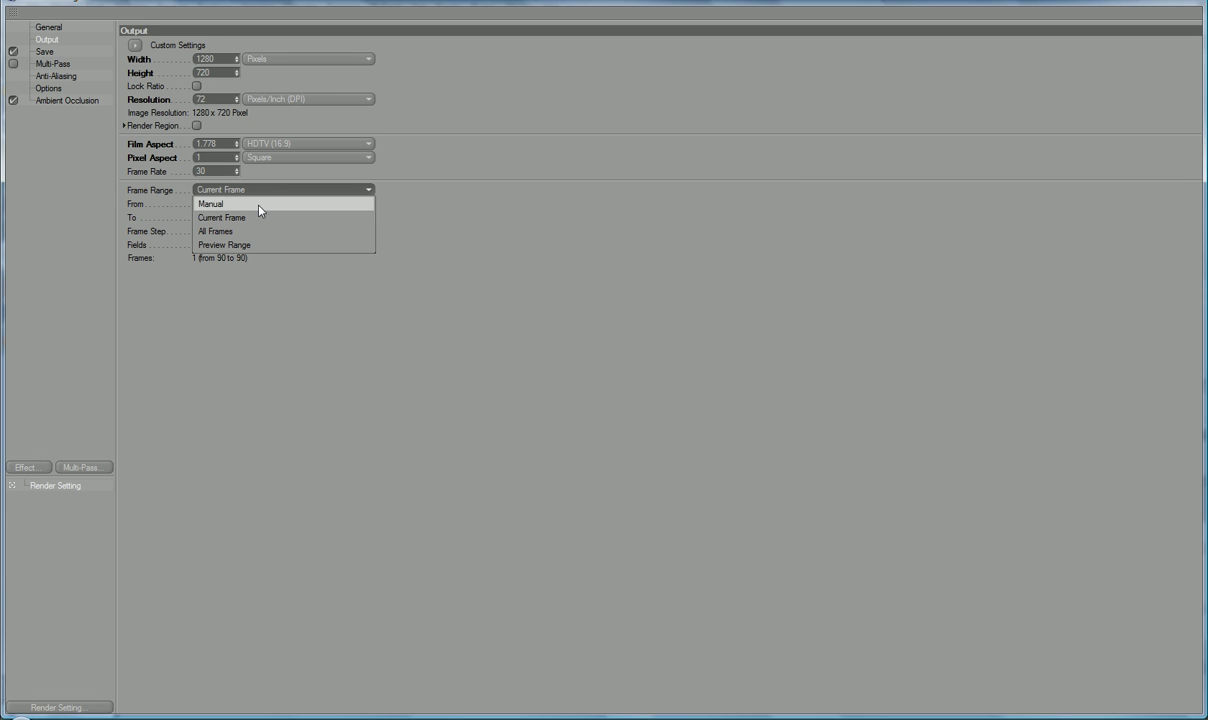
{"action": "left_click", "coordinate": [258, 205]}
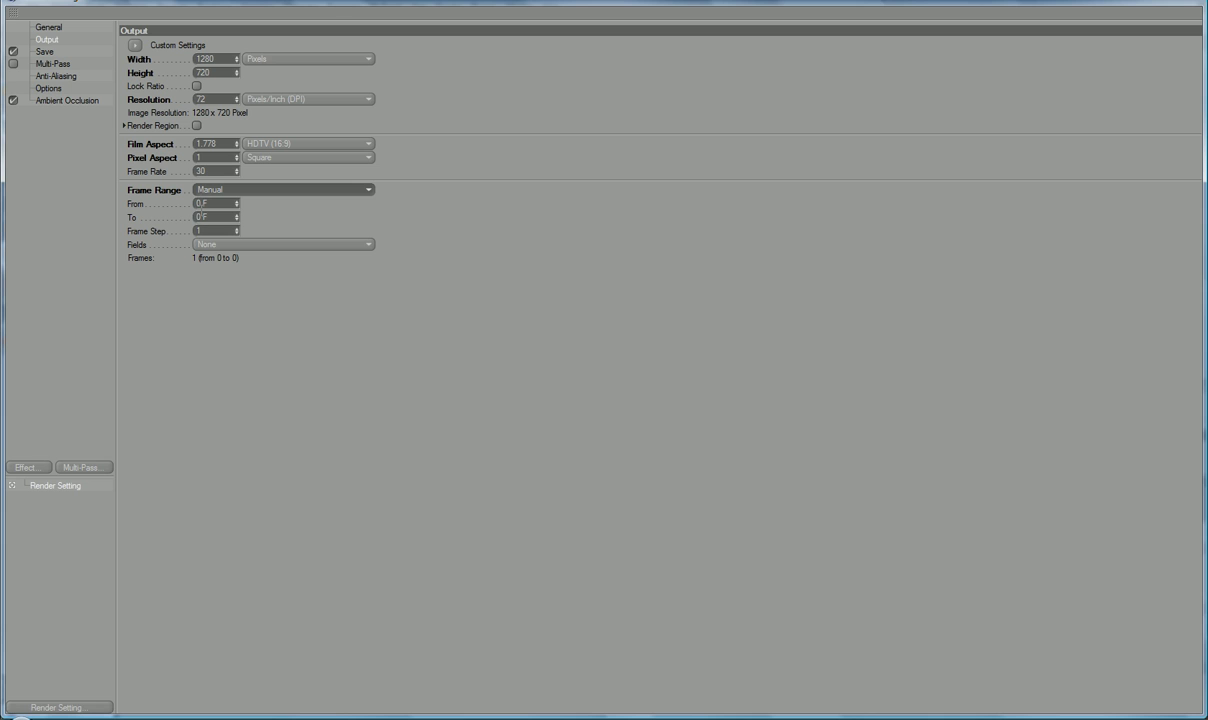
{"action": "left_click_drag", "start_coordinate": [203, 216], "coordinate": [15, 226]}
{"action": "type", "text": "30"}
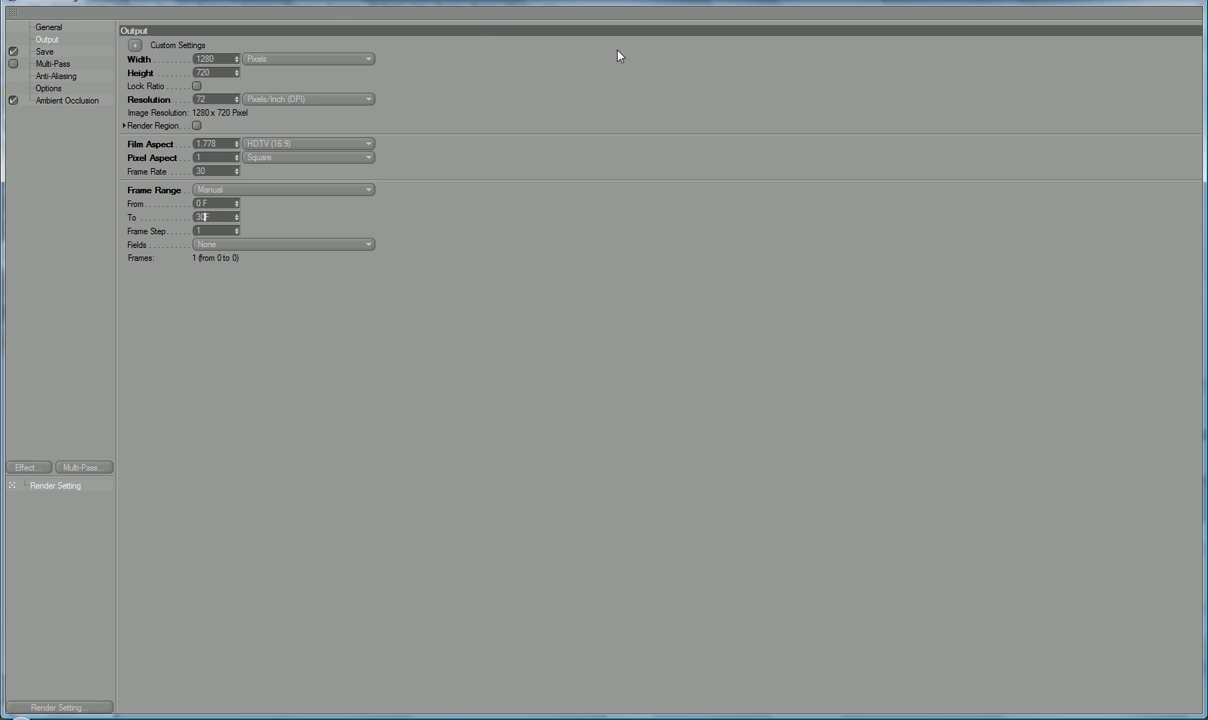
{"action": "key", "text": "Return"}
{"action": "left_click", "coordinate": [1116, 2]}
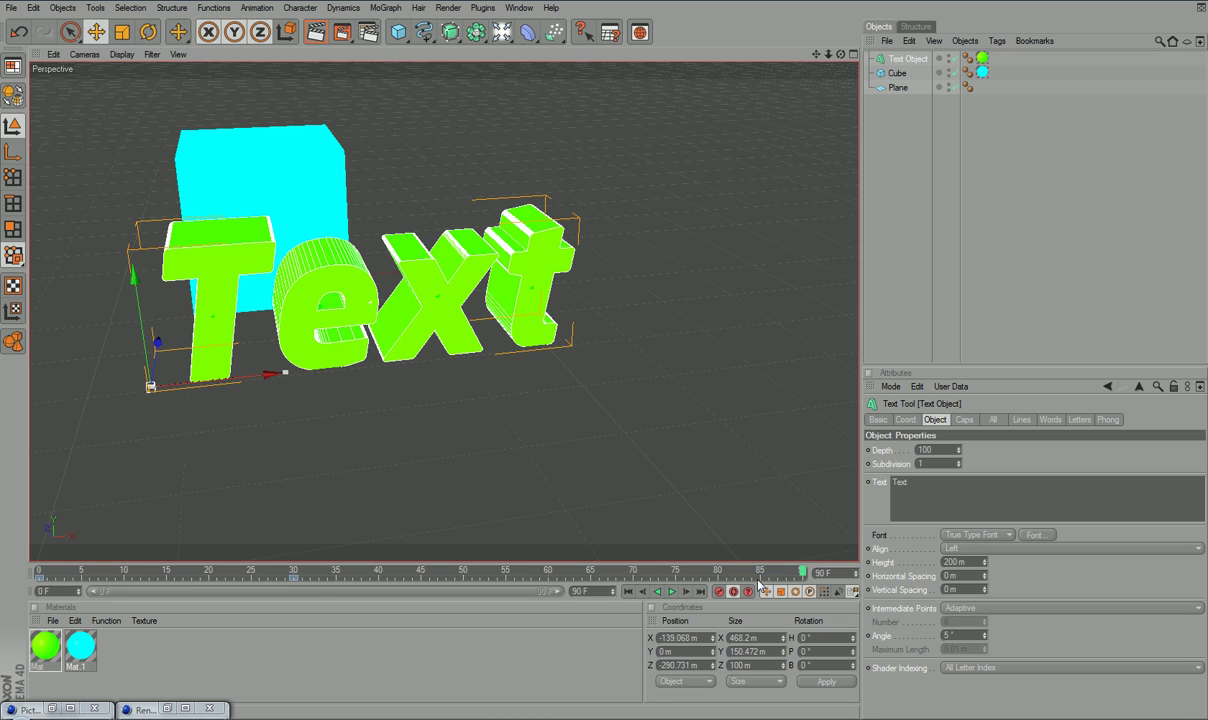
{"action": "left_click_drag", "start_coordinate": [170, 571], "coordinate": [1, 626]}
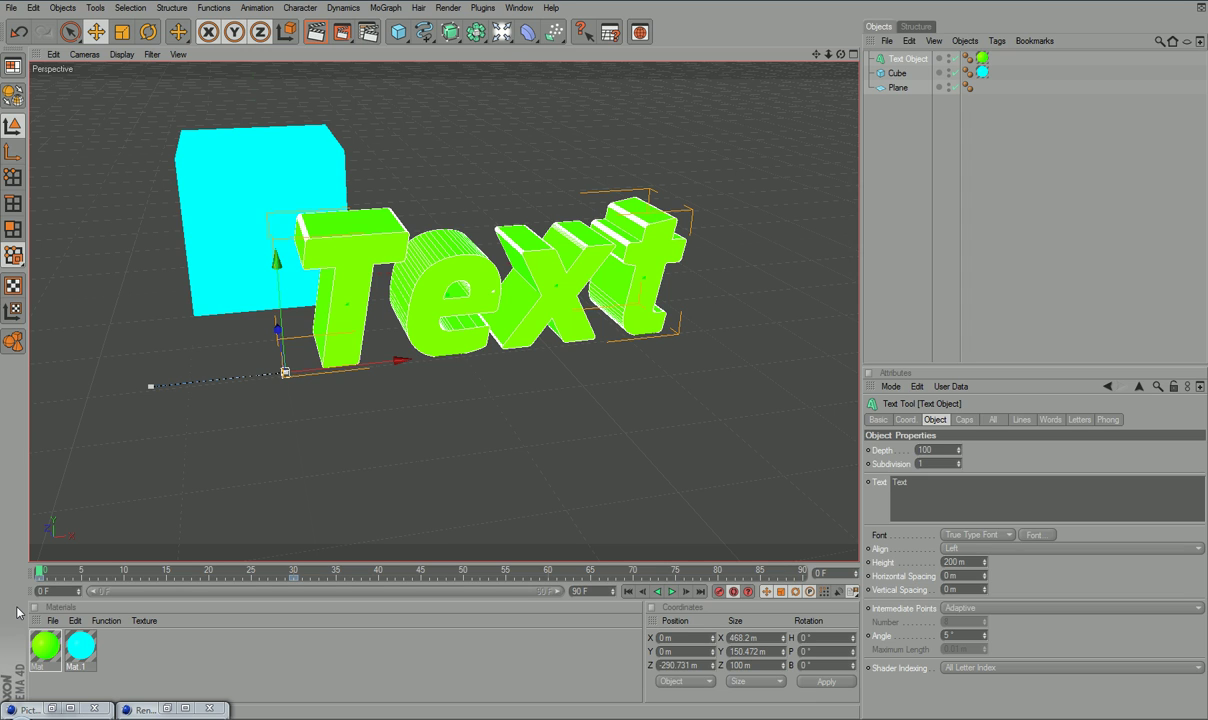
- Review the render settings for options, ambient occlusion, output, save and multi-pass
{"action": "left_click", "coordinate": [458, 10]}
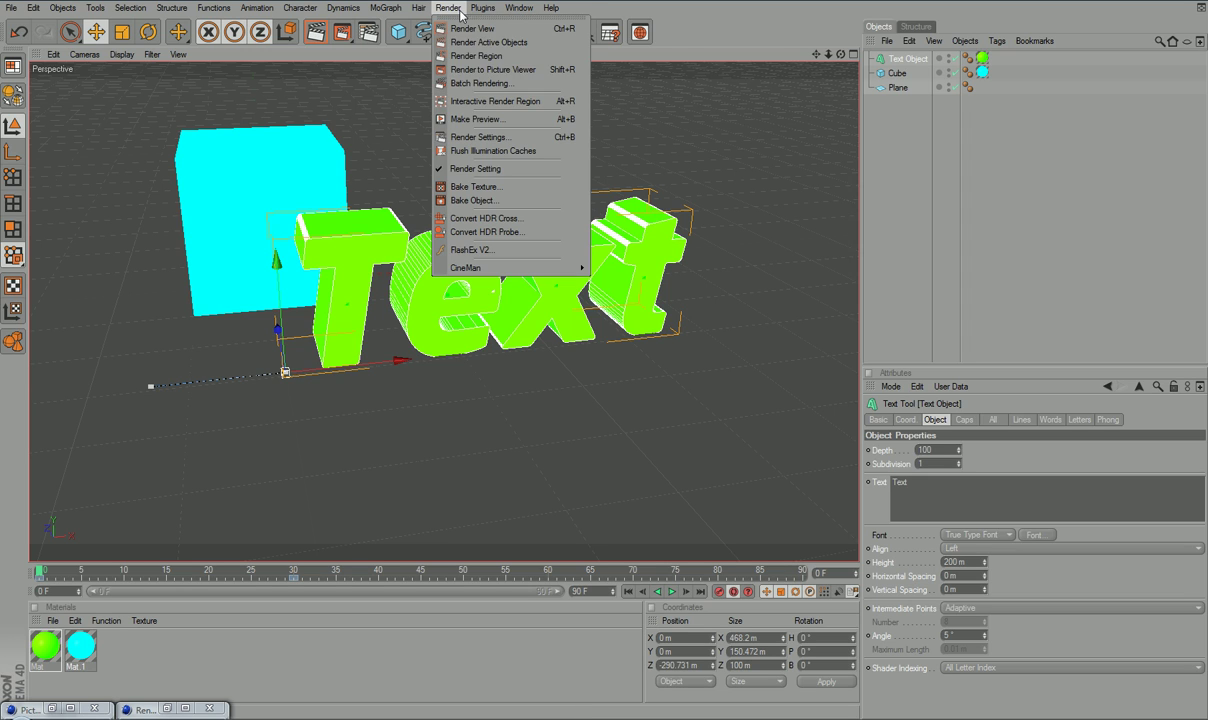
{"action": "left_click", "coordinate": [455, 137]}
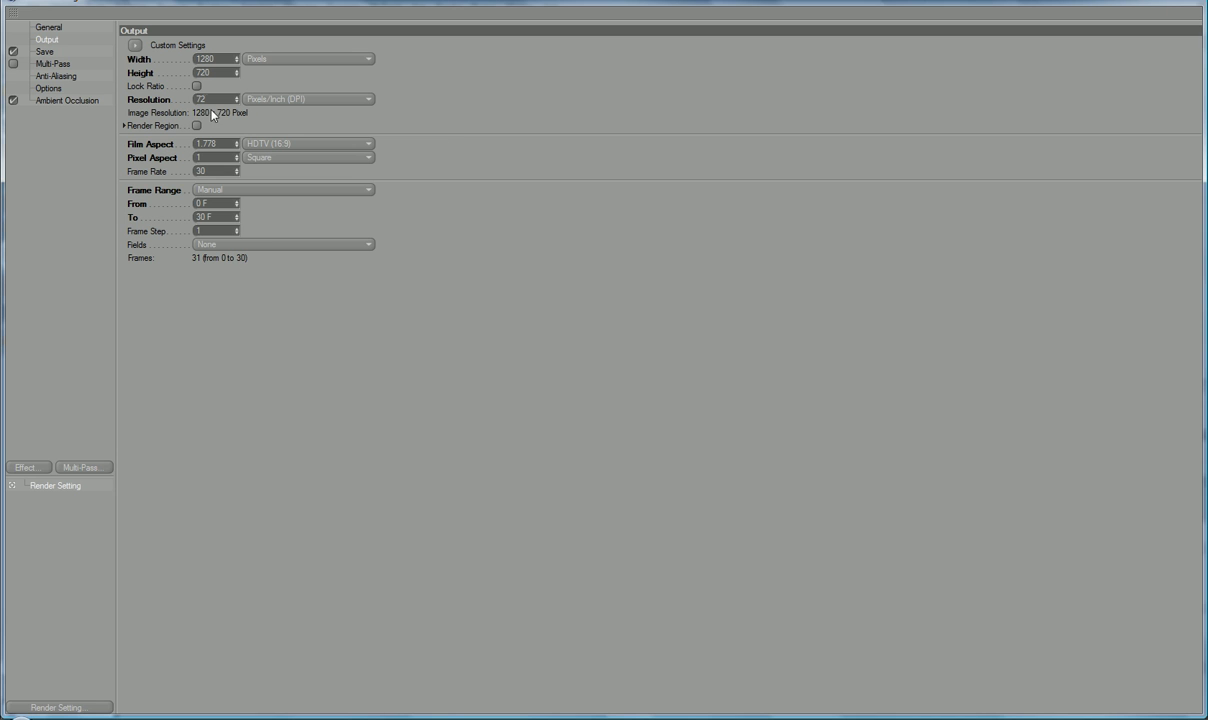
{"action": "left_click", "coordinate": [42, 89]}
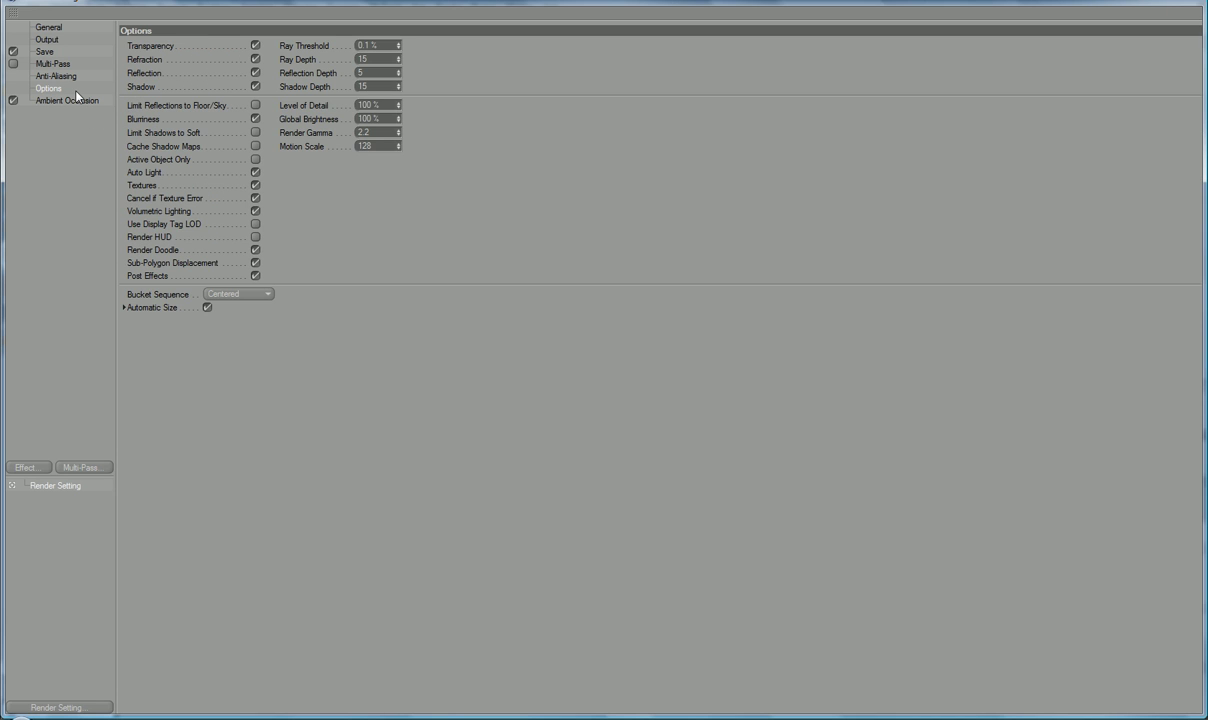
{"action": "left_click", "coordinate": [76, 99]}
{"action": "left_click", "coordinate": [55, 65]}
{"action": "left_click", "coordinate": [65, 100]}
{"action": "left_click", "coordinate": [44, 42]}
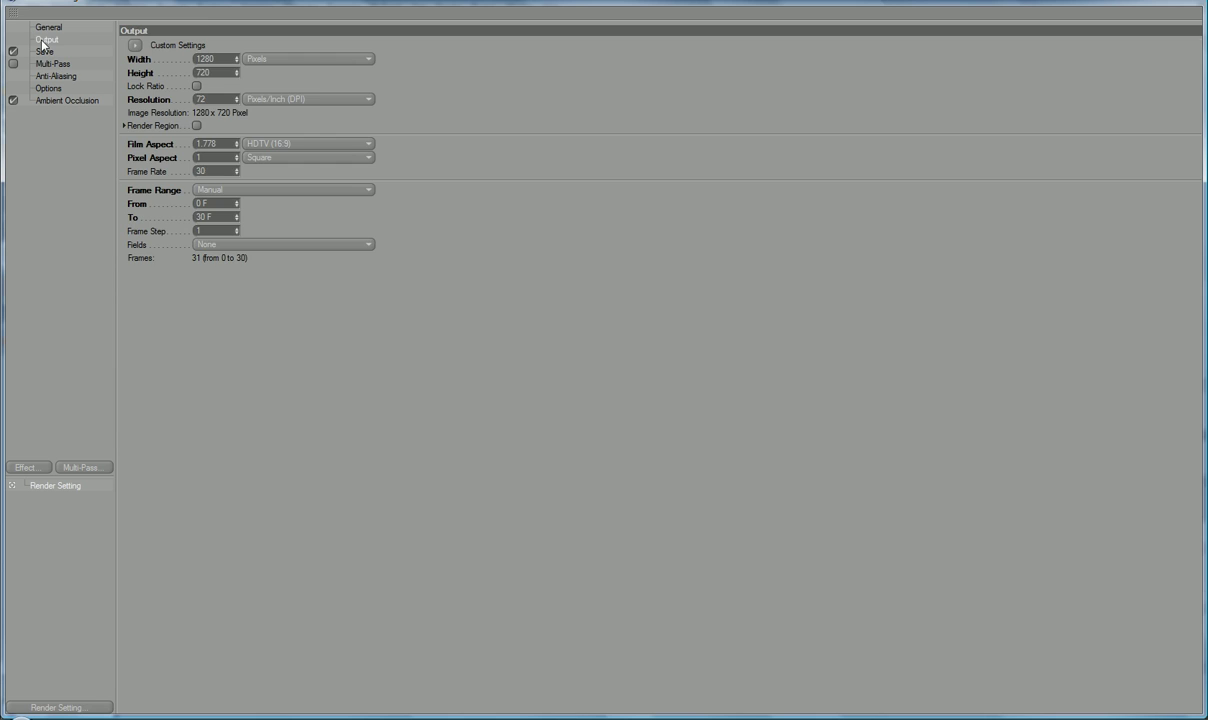
{"action": "left_click", "coordinate": [44, 52]}
{"action": "left_click", "coordinate": [51, 64]}
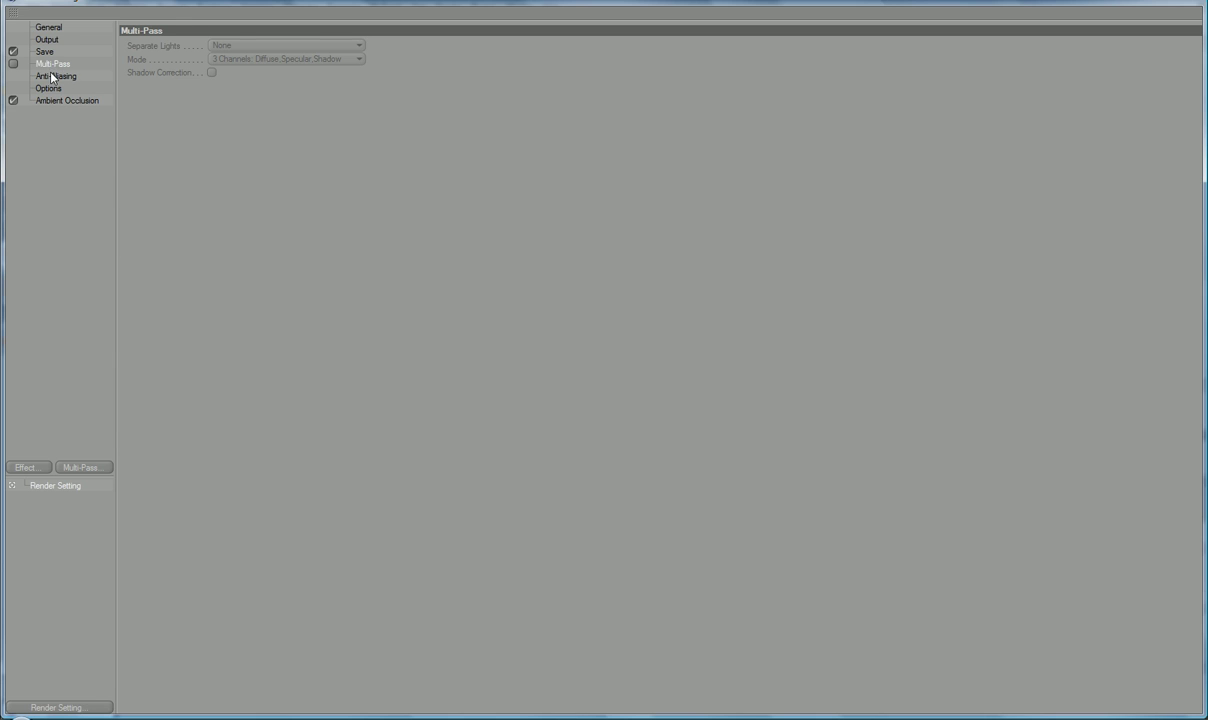
- Set the anti-aliasing minimum level to 2x2 and maximum level to 4x4, and close the render settings
{"action": "left_click", "coordinate": [52, 76]}
{"action": "left_click", "coordinate": [223, 101]}
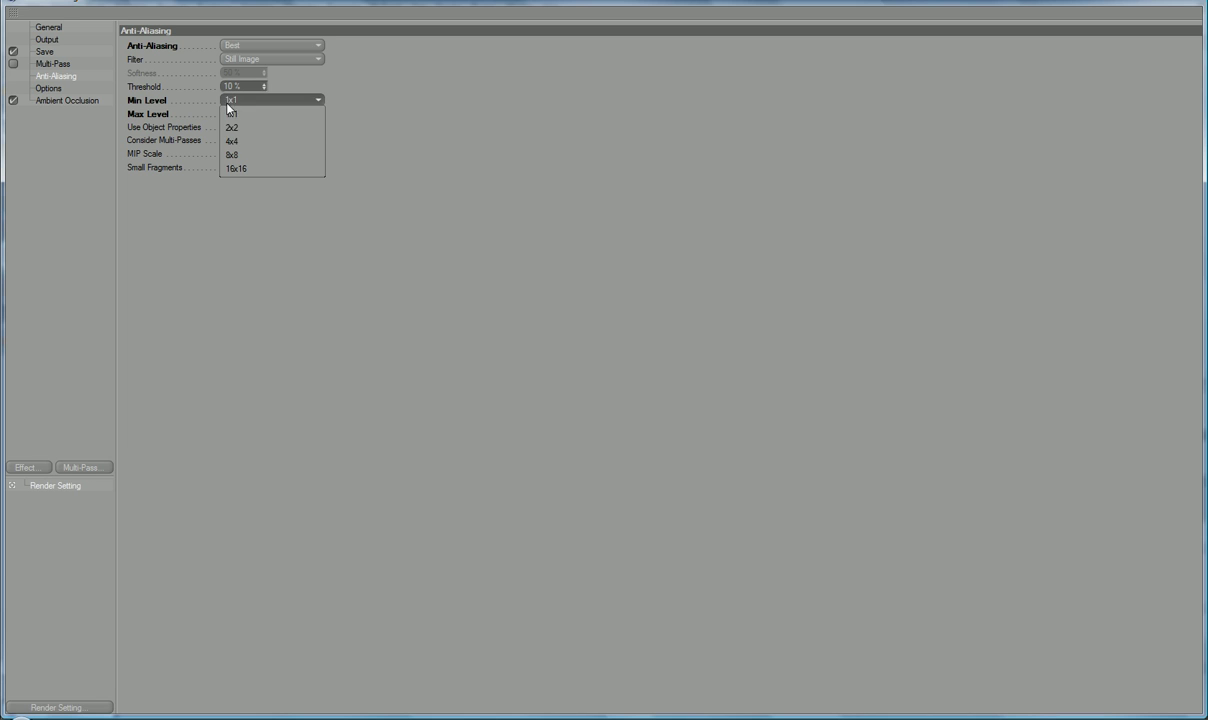
{"action": "left_click", "coordinate": [232, 141]}
{"action": "left_click", "coordinate": [222, 113]}
{"action": "left_click", "coordinate": [240, 169]}
{"action": "left_click", "coordinate": [222, 100]}
{"action": "left_click", "coordinate": [232, 108]}
{"action": "left_click", "coordinate": [236, 100]}
{"action": "left_click", "coordinate": [232, 127]}
{"action": "left_click", "coordinate": [238, 114]}
{"action": "left_click", "coordinate": [236, 155]}
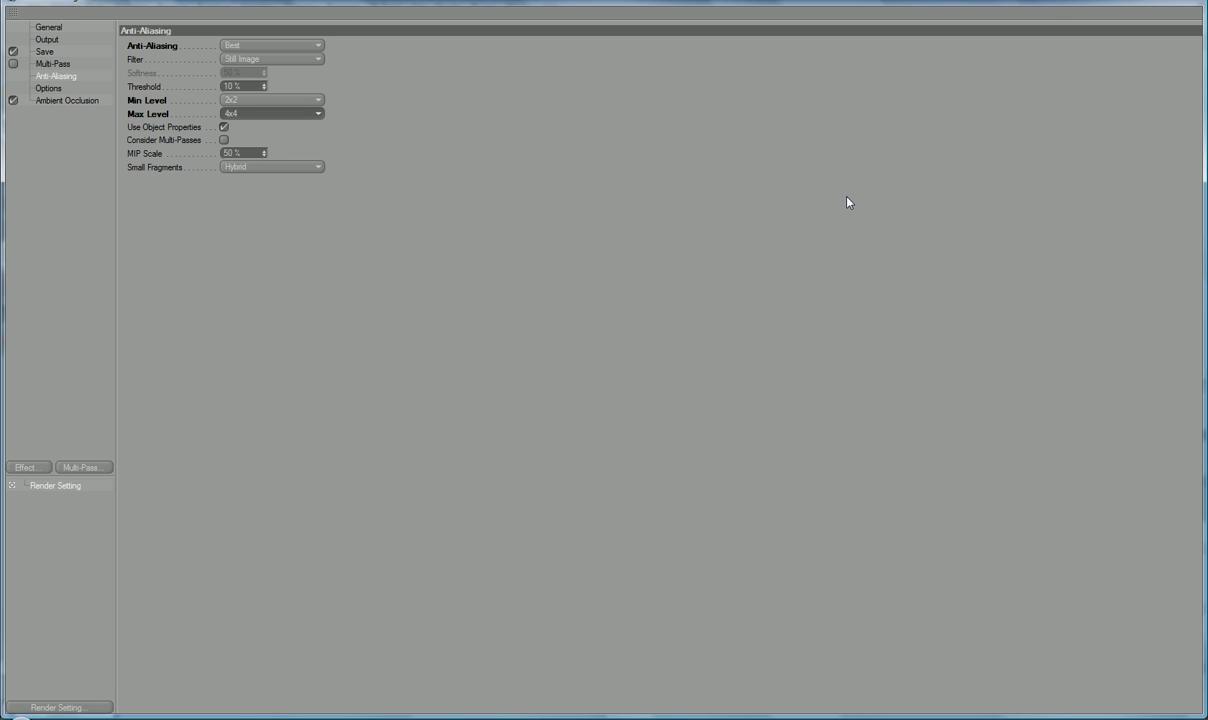
{"action": "left_click", "coordinate": [1121, 3]}
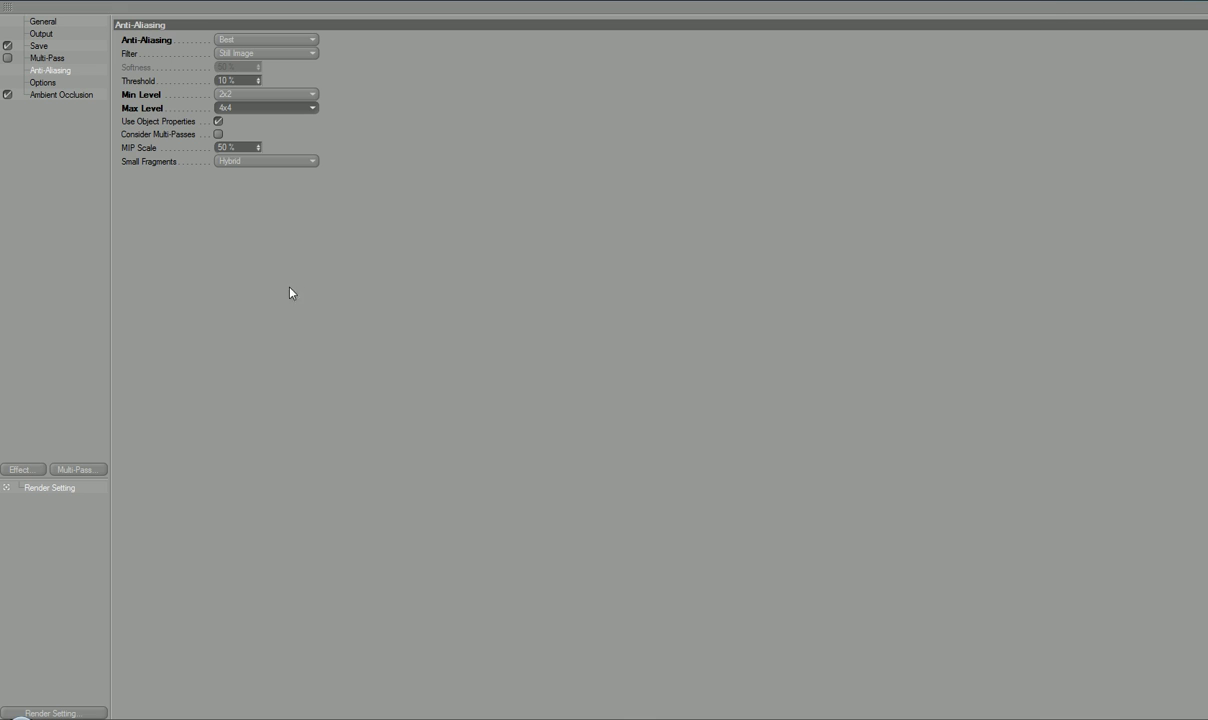